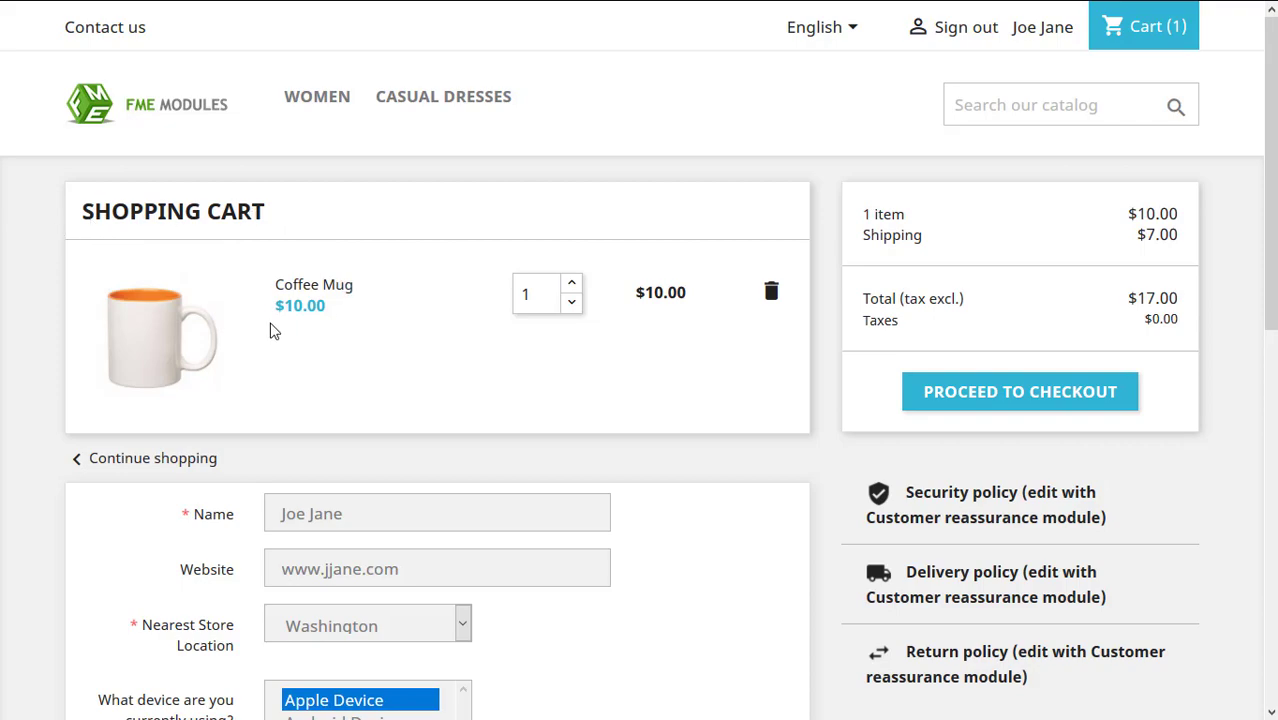
Check the Nearest Store Location choices, leaving Washington selected.
{"action": "scroll", "coordinate": [1270, 170], "scroll_direction": "down", "scroll_amount": 1}
{"action": "scroll", "coordinate": [639, 360], "scroll_direction": "down", "scroll_amount": 3}
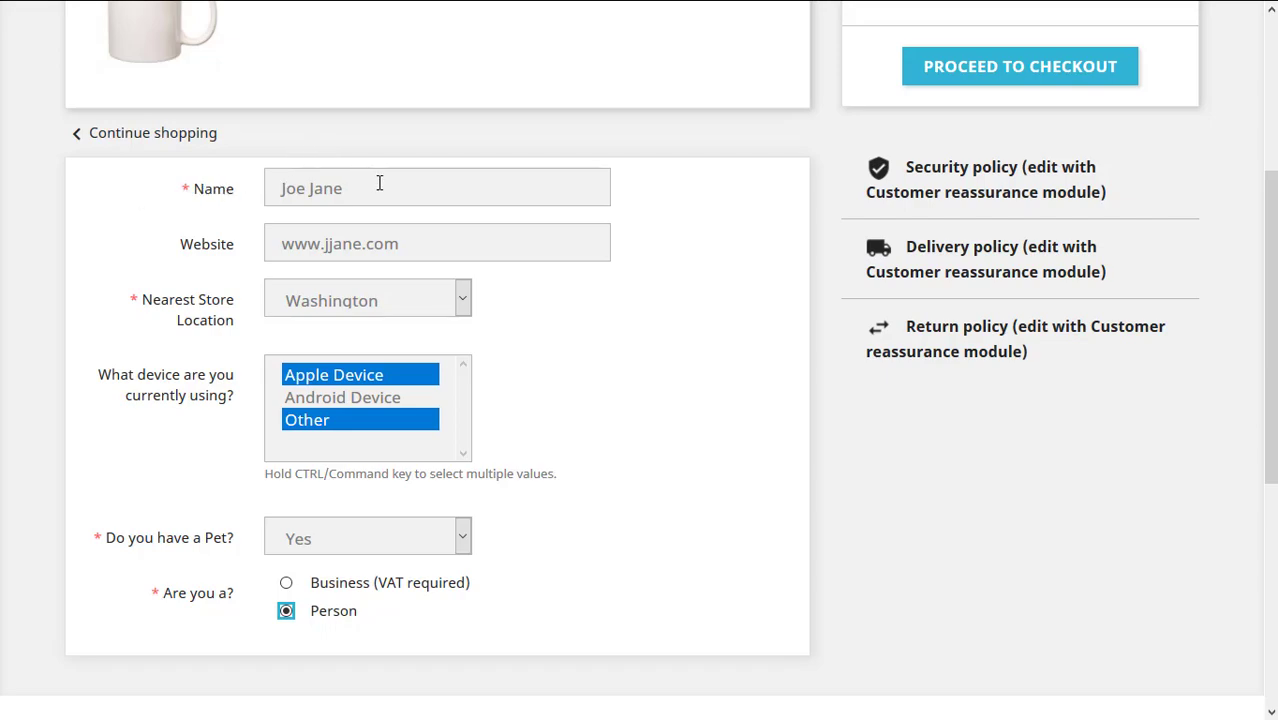
{"action": "left_click", "coordinate": [463, 300]}
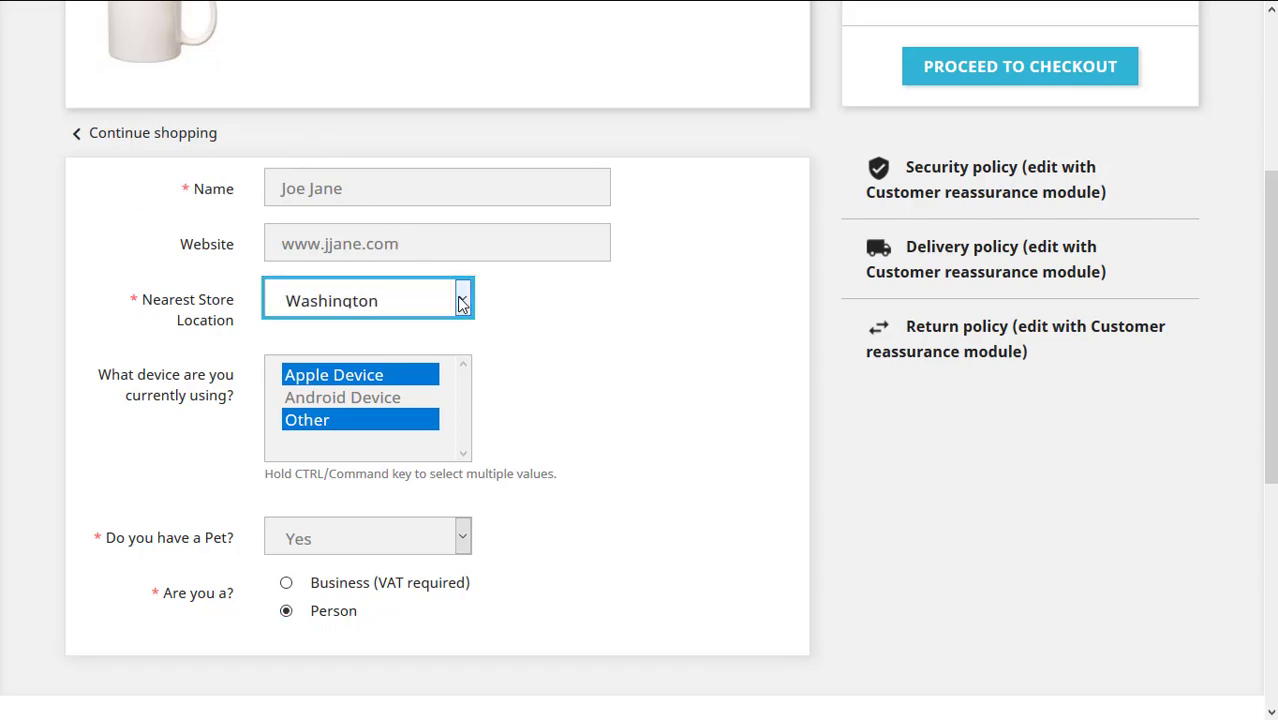
{"action": "left_click", "coordinate": [464, 304]}
Switch customer type to Business to reveal the VAT field, then back to Person.
{"action": "left_click", "coordinate": [287, 585]}
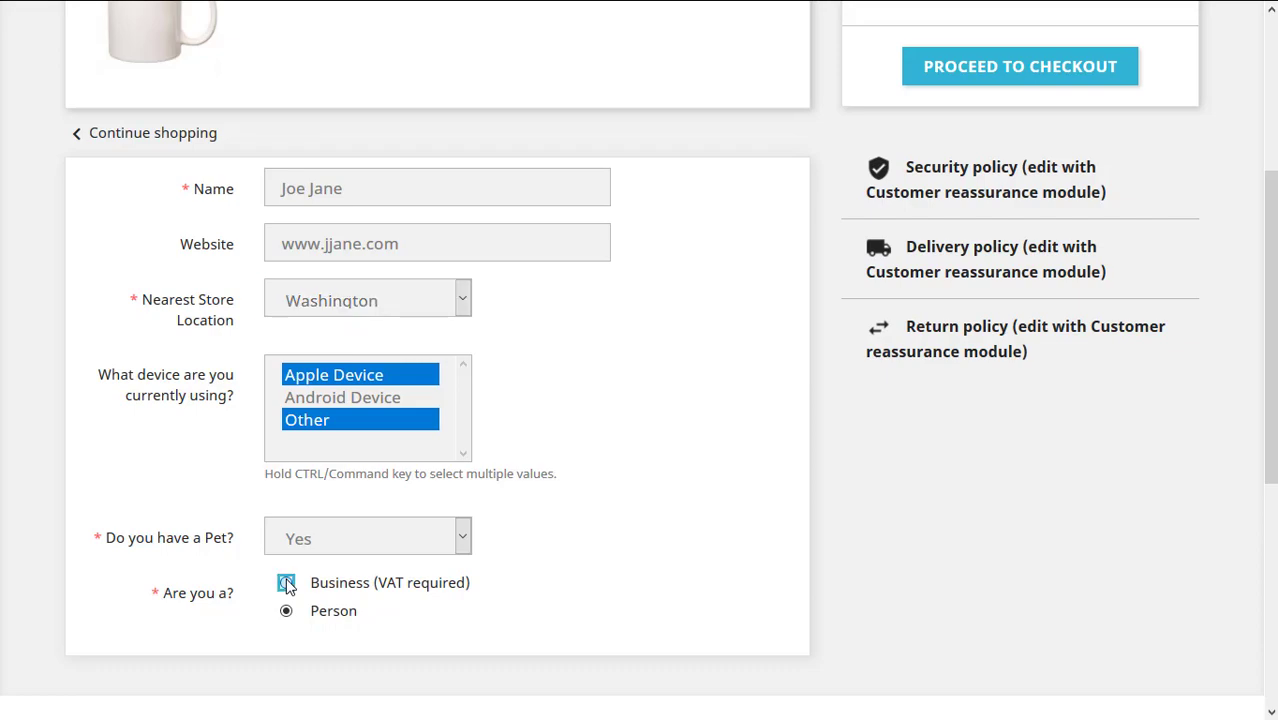
{"action": "scroll", "coordinate": [825, 478], "scroll_direction": "down", "scroll_amount": 2}
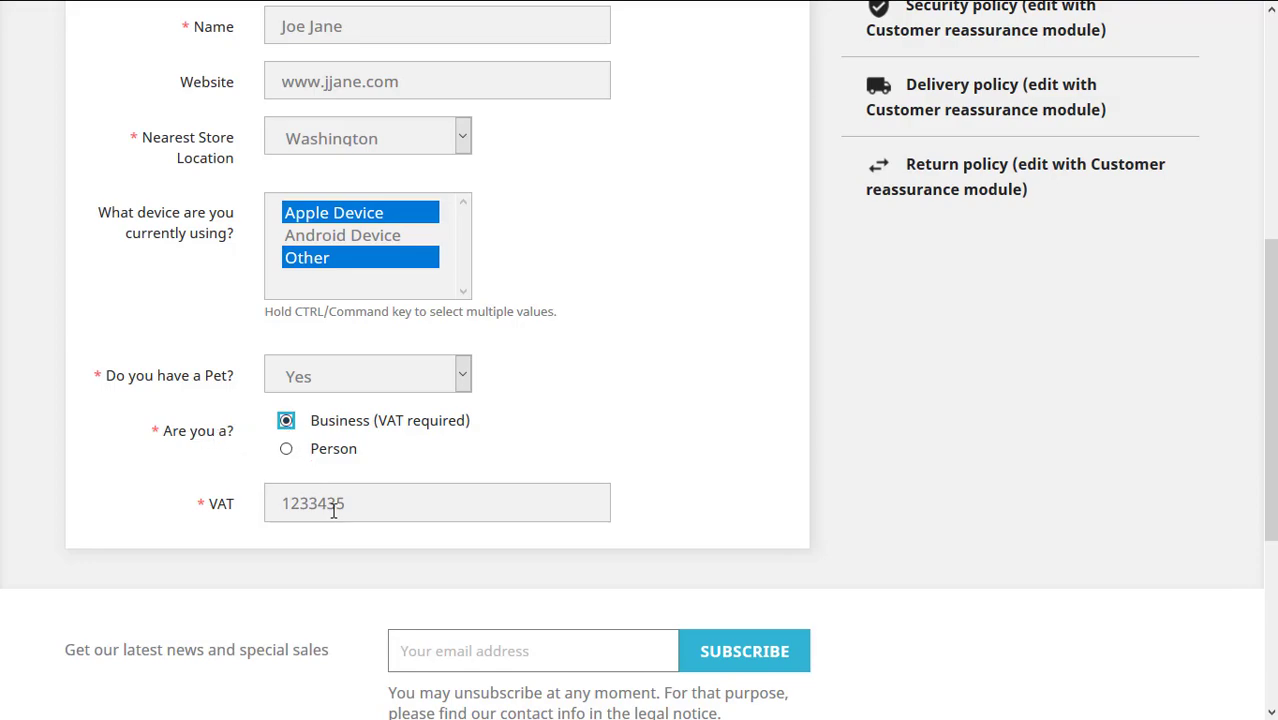
{"action": "left_click", "coordinate": [286, 449]}
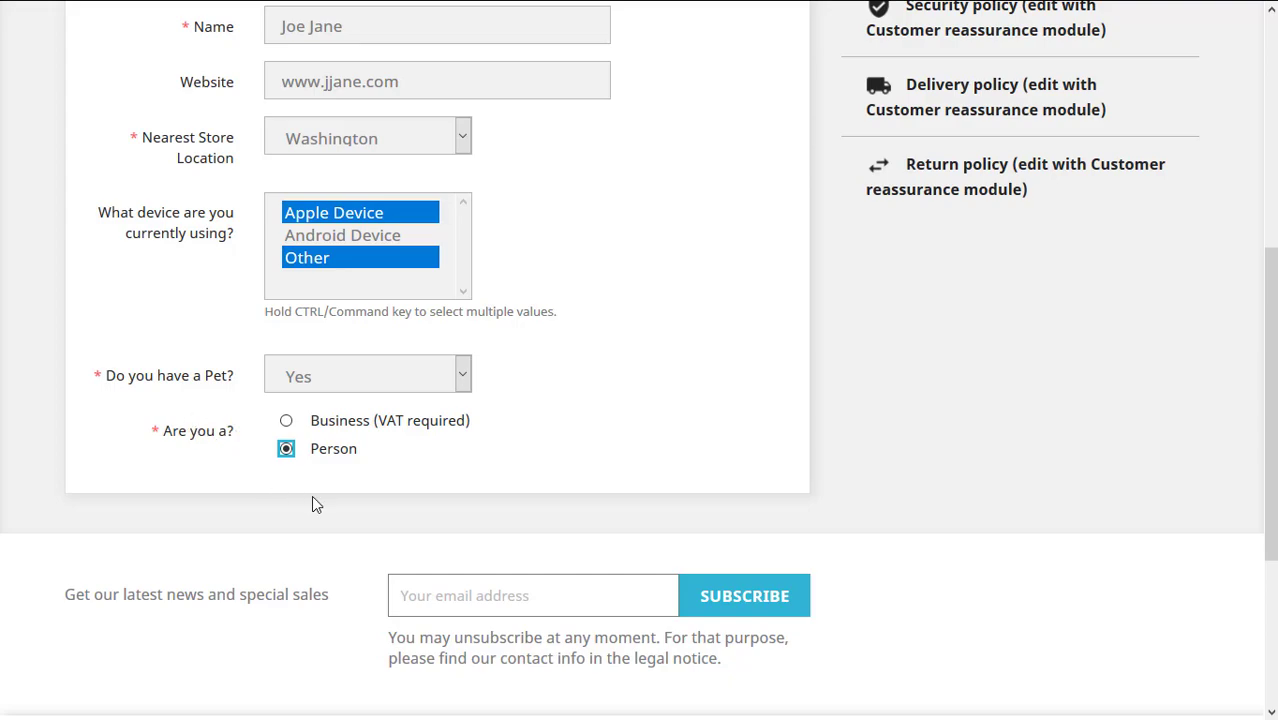
{"action": "scroll", "coordinate": [313, 503], "scroll_direction": "up", "scroll_amount": 4}
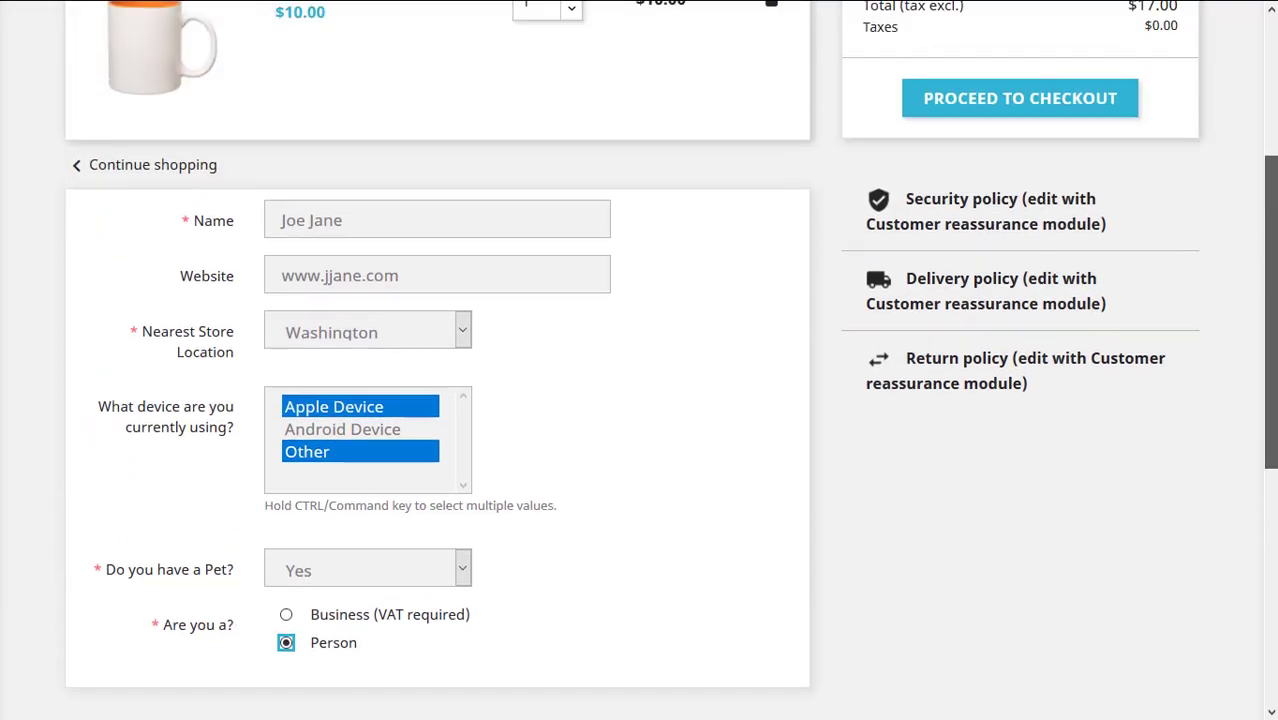
{"action": "scroll", "coordinate": [640, 360], "scroll_direction": "up", "scroll_amount": 1}
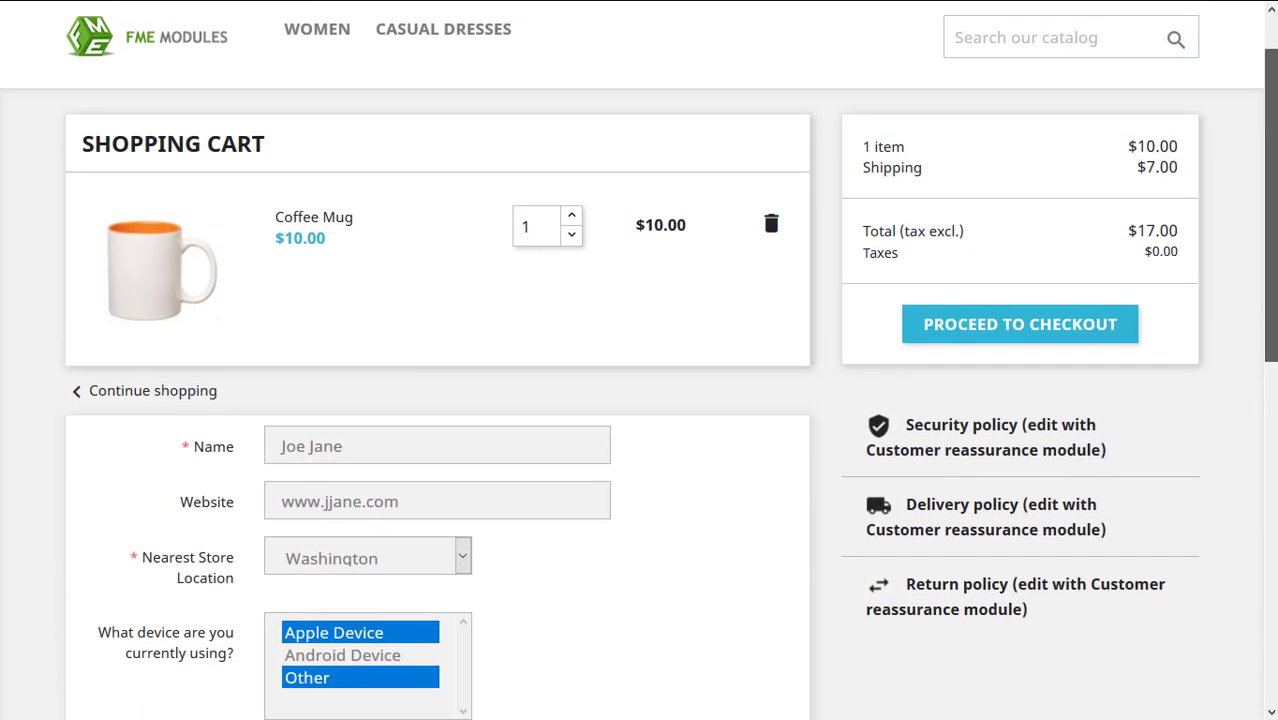
Proceed to checkout and tick favourite Prestashop versions 1.7.x.x and 1.6.x.x.
{"action": "left_click", "coordinate": [972, 329]}
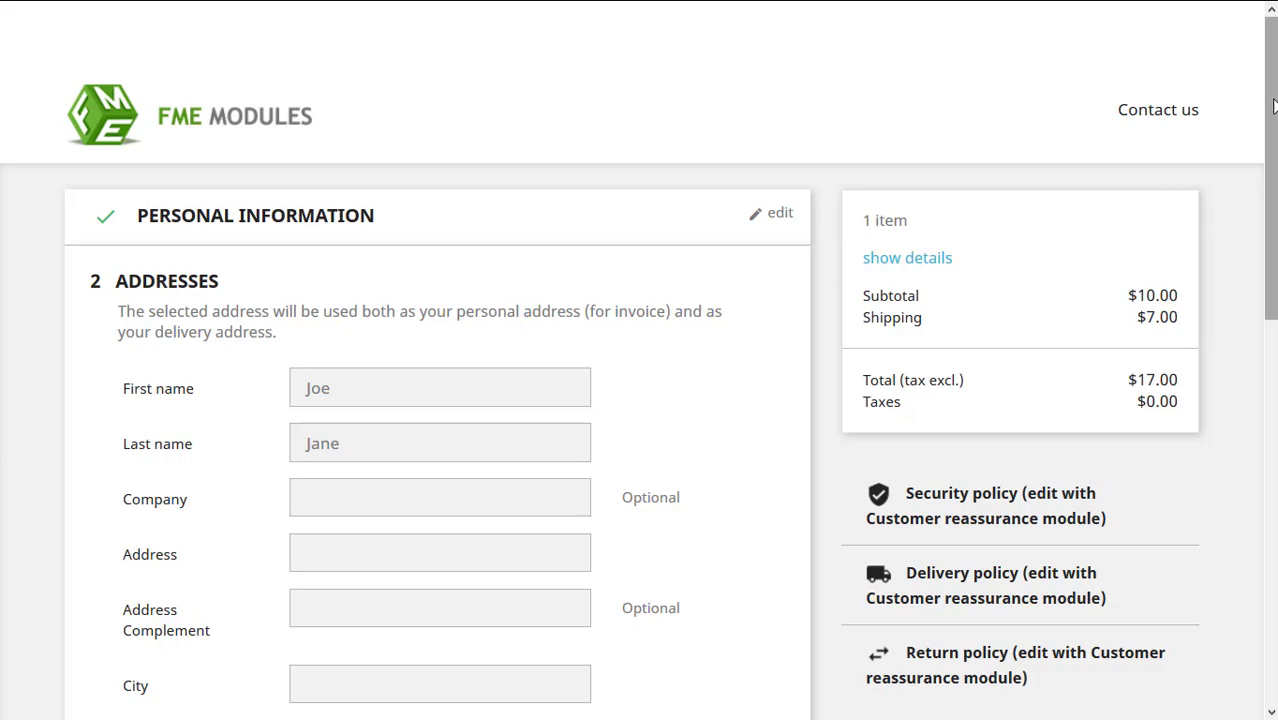
{"action": "left_click_drag", "start_coordinate": [1274, 107], "coordinate": [1274, 430]}
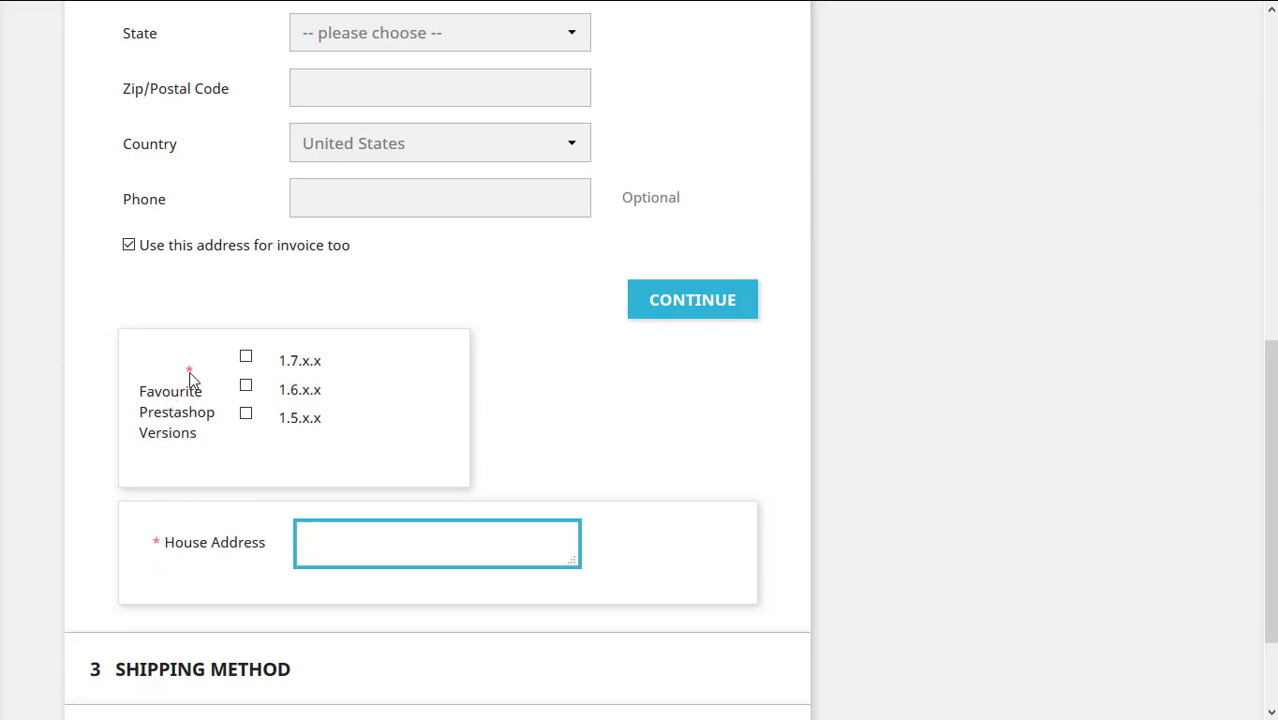
{"action": "left_click", "coordinate": [246, 358]}
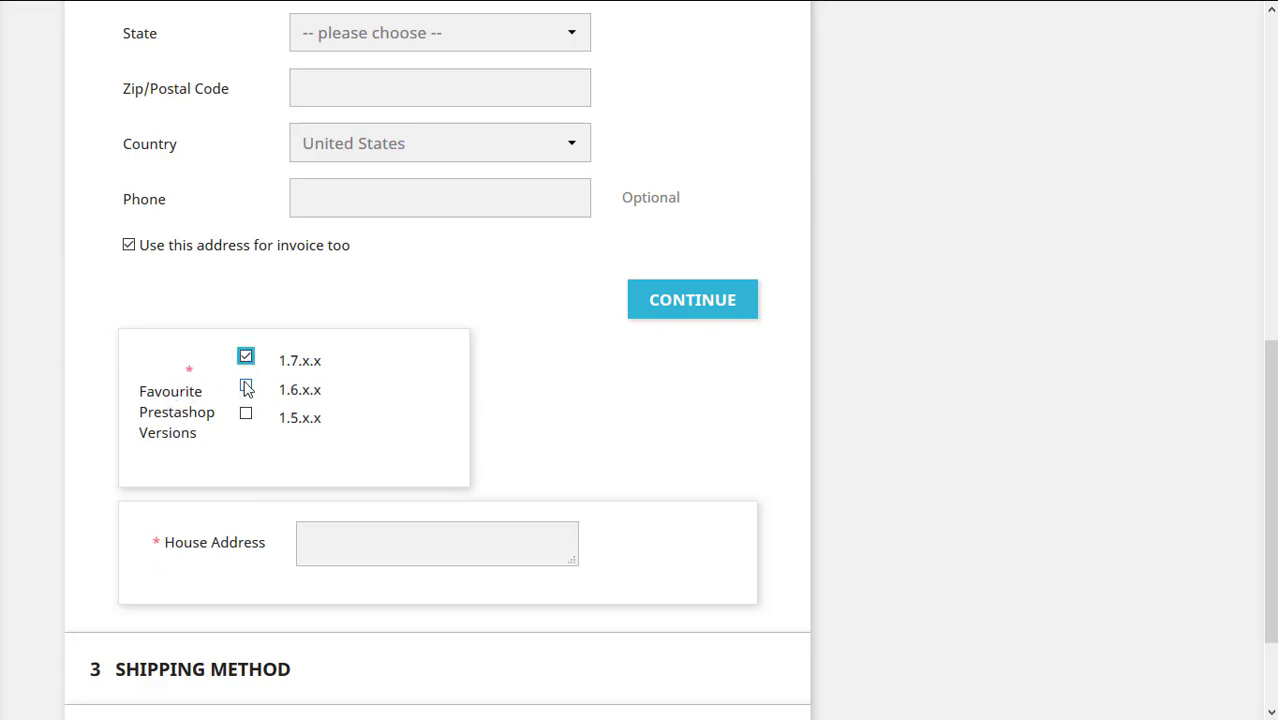
{"action": "left_click", "coordinate": [246, 386]}
{"action": "left_click", "coordinate": [246, 414]}
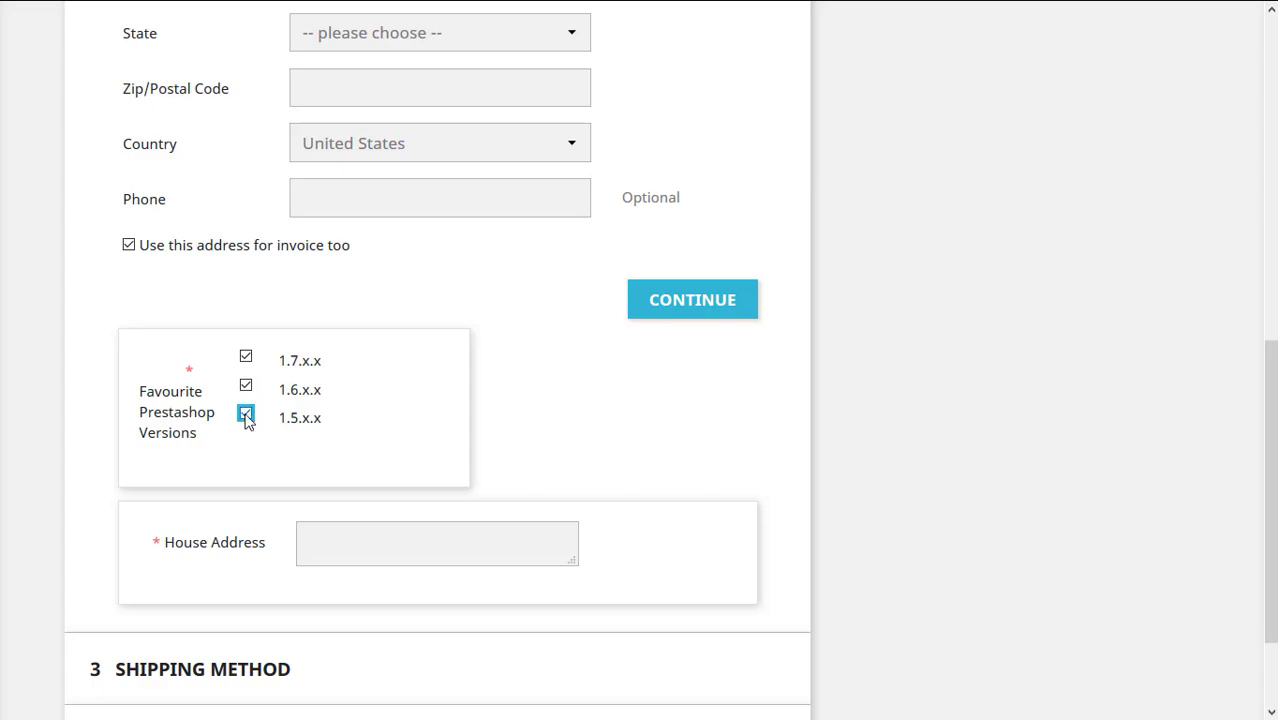
Submit the completed delivery address step.
{"action": "left_click_drag", "start_coordinate": [1270, 405], "coordinate": [1273, 480]}
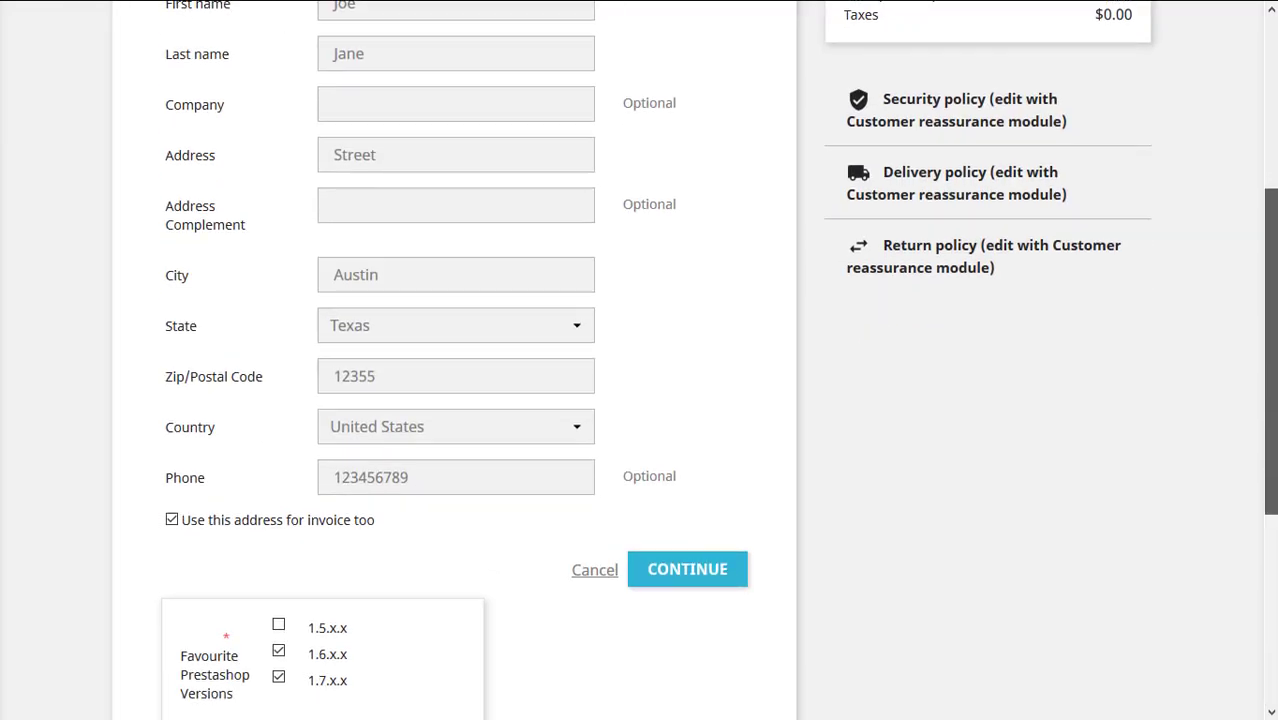
{"action": "scroll", "coordinate": [640, 360], "scroll_direction": "down", "scroll_amount": 4}
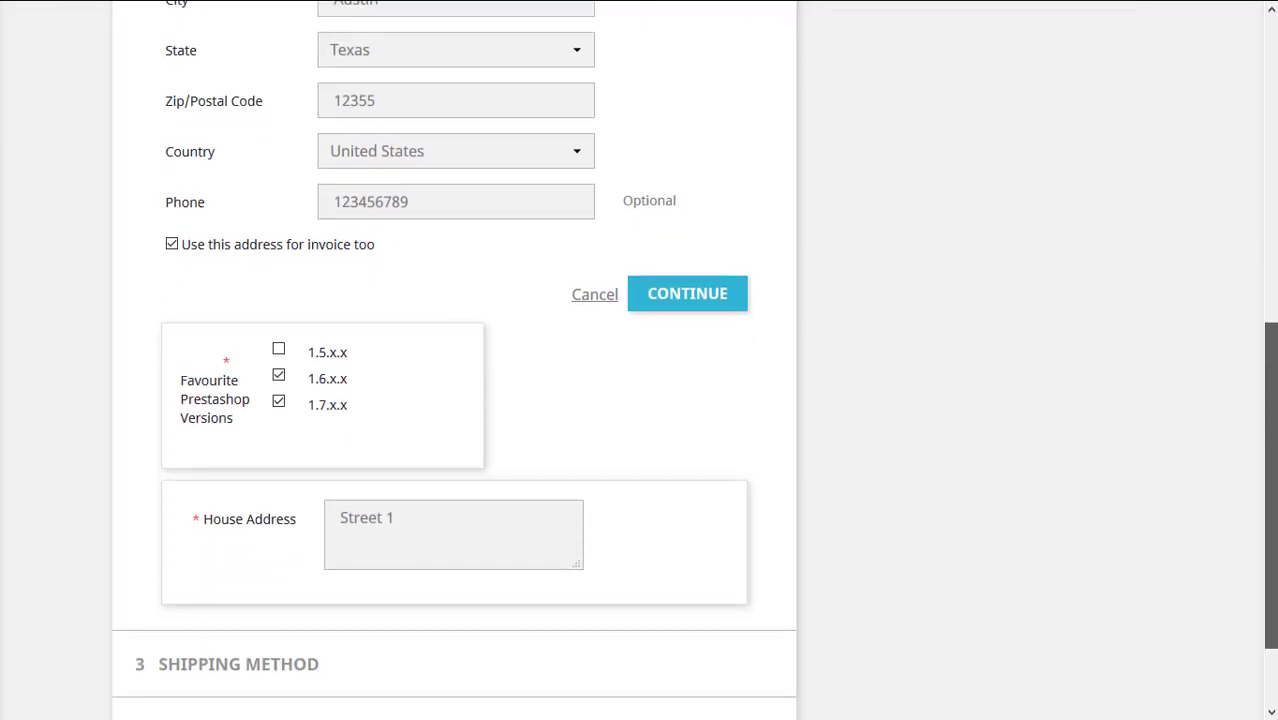
{"action": "left_click", "coordinate": [700, 298]}
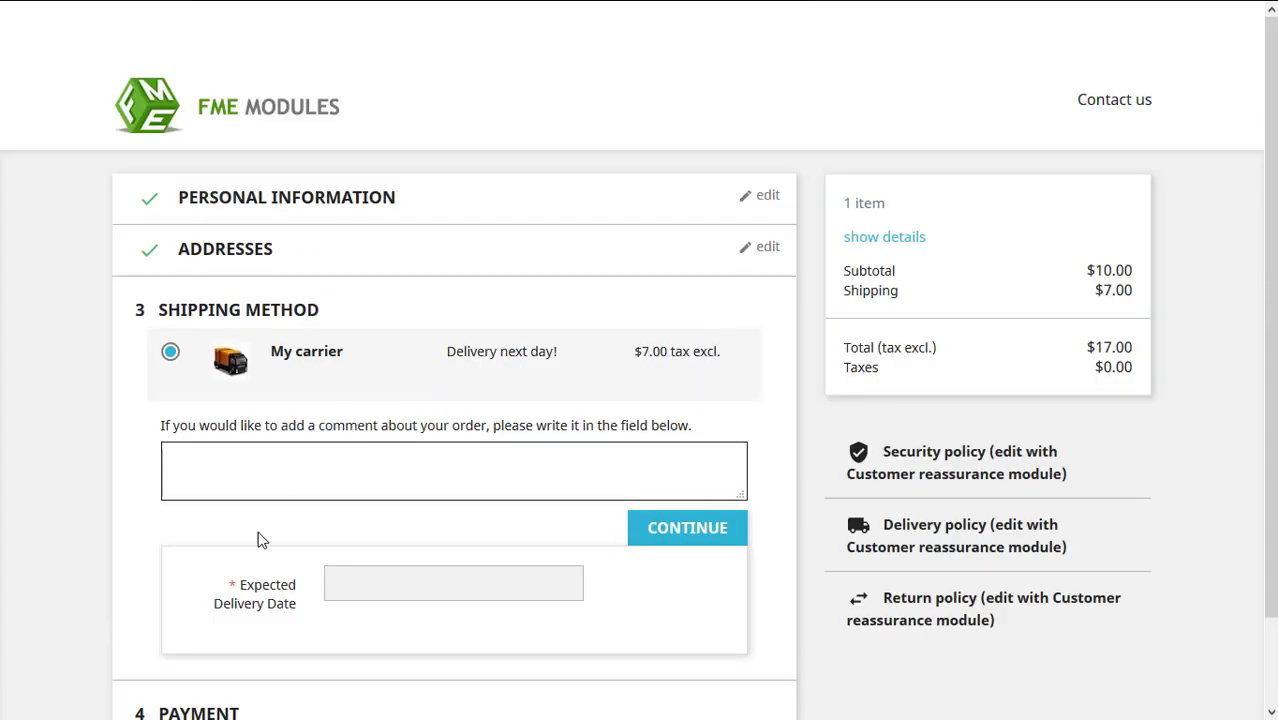
Paste 10/12/2022 into the Expected Delivery Date field, with My carrier selected.
{"action": "left_click", "coordinate": [391, 588]}
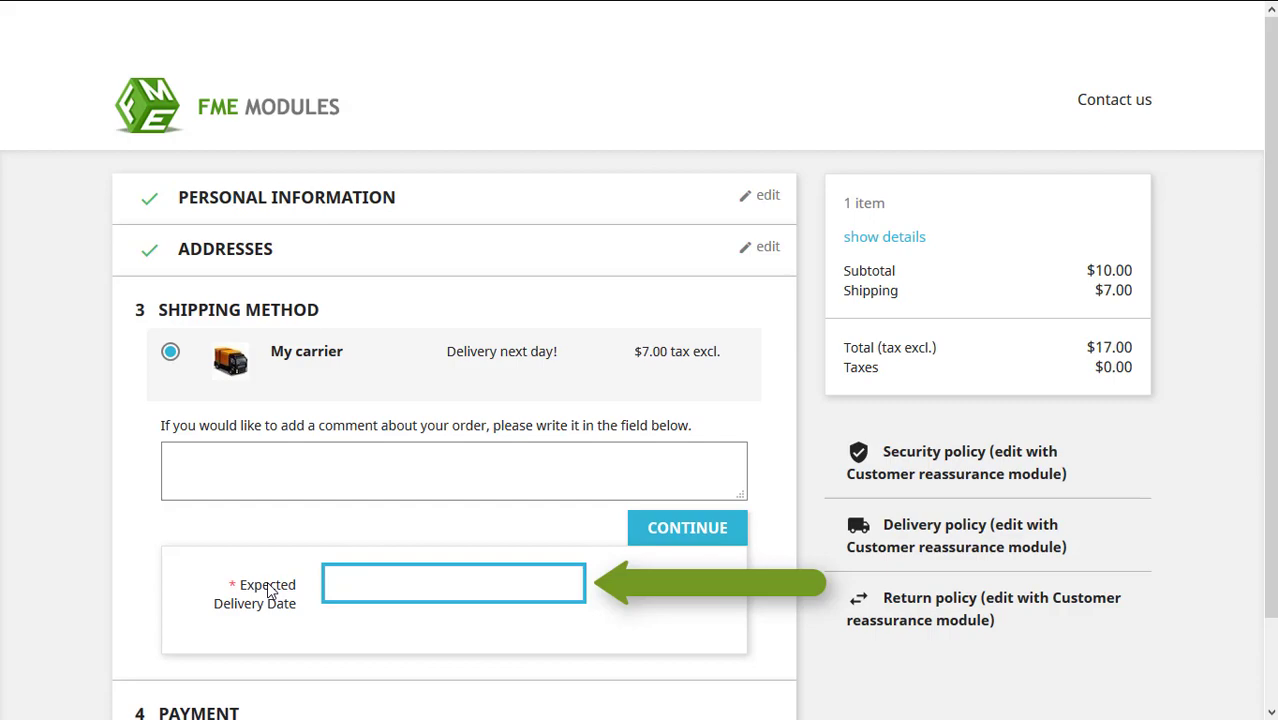
{"action": "scroll", "coordinate": [1270, 400], "scroll_direction": "down", "scroll_amount": 1}
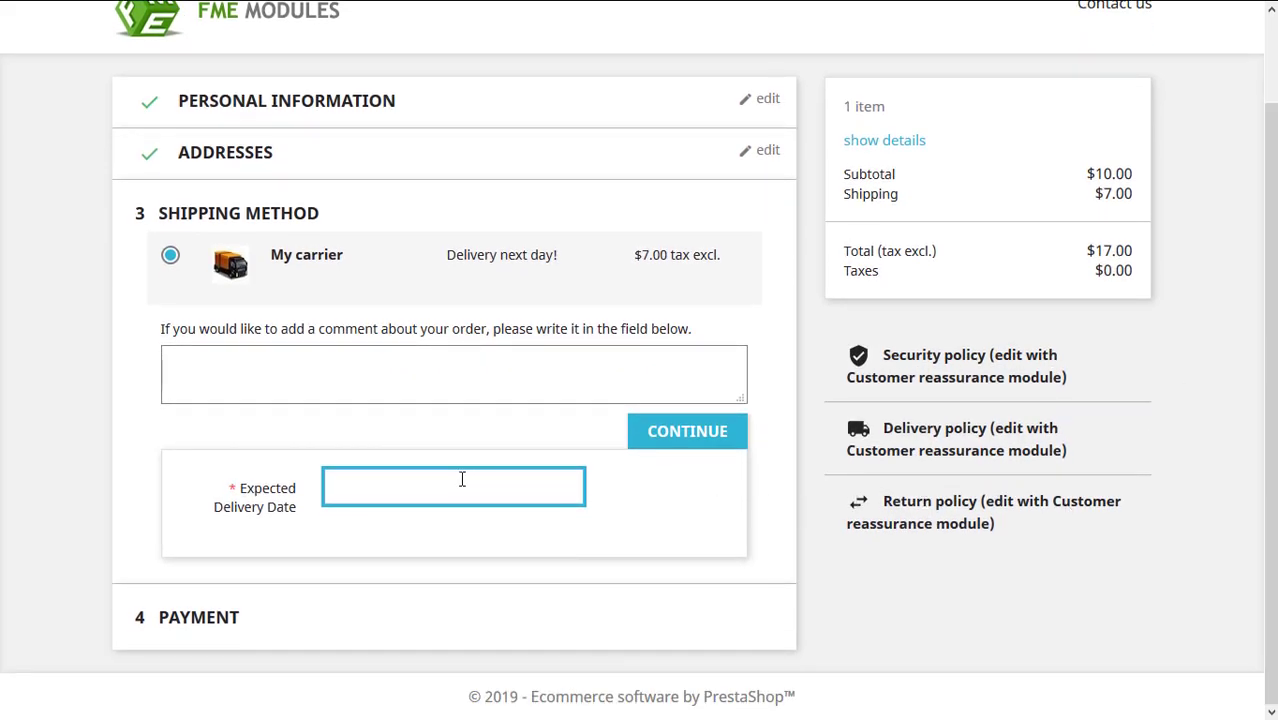
{"action": "type", "text": "10/12/2022"}
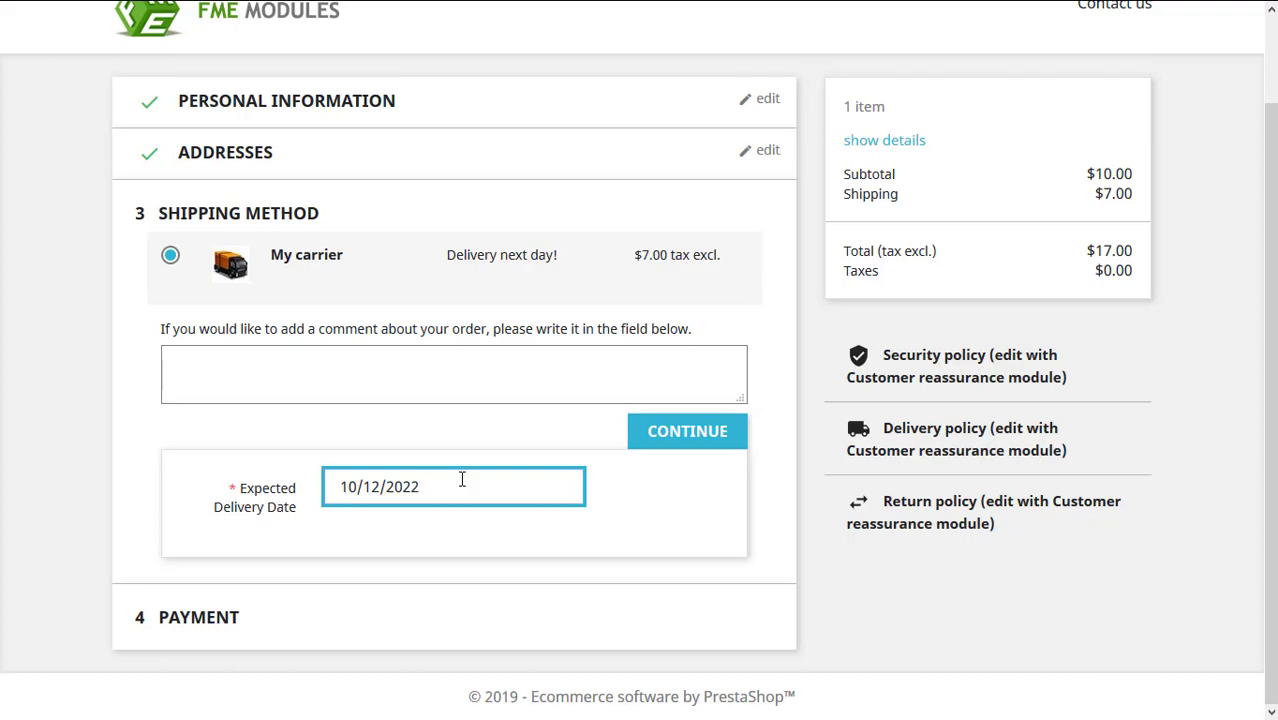
Confirm shipping to reach the Payment step with its Order File upload.
{"action": "left_click", "coordinate": [665, 431]}
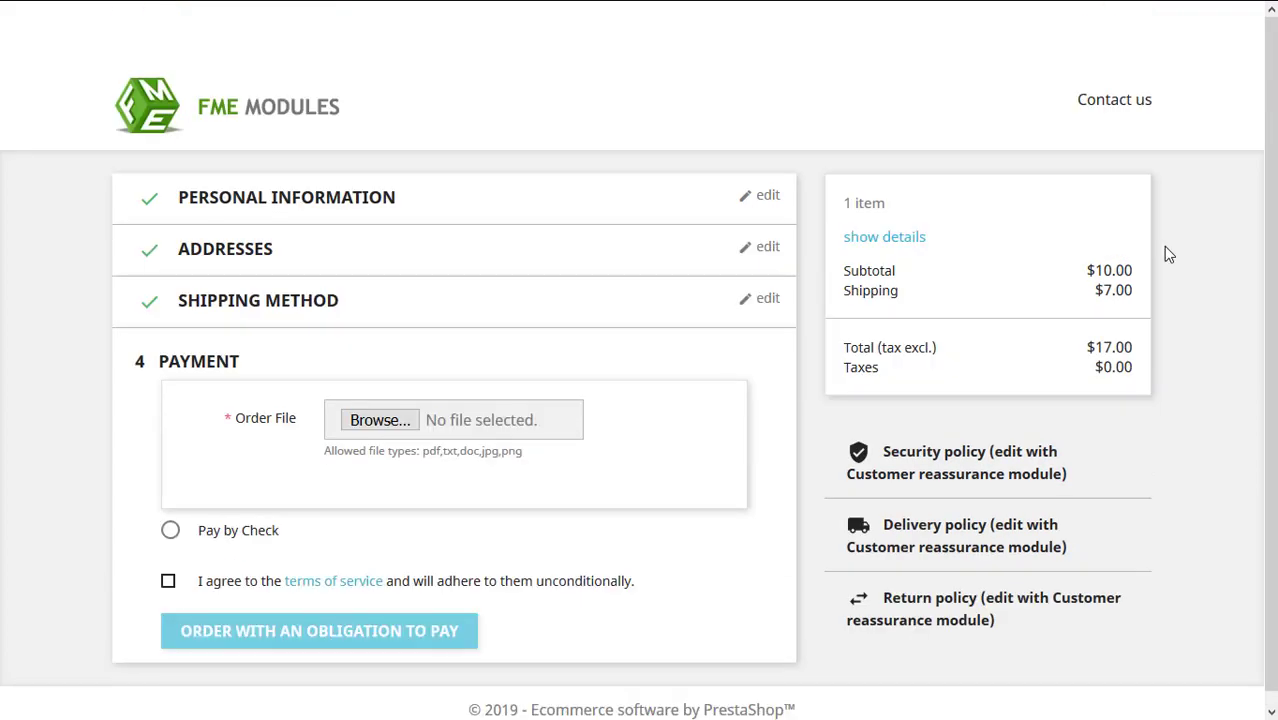
{"action": "scroll", "coordinate": [1275, 235], "scroll_direction": "down", "scroll_amount": 1}
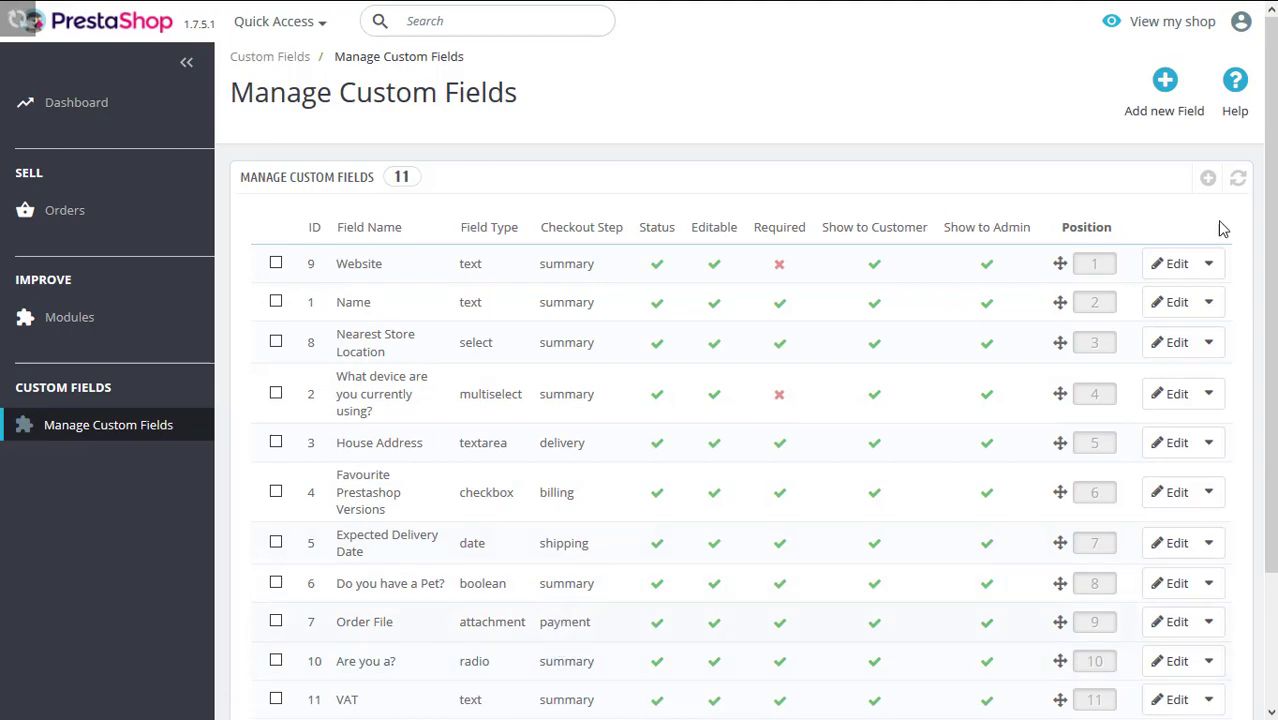
Drag the Website field below Name, then open the VAT field for editing.
{"action": "scroll", "coordinate": [1270, 148], "scroll_direction": "down", "scroll_amount": 2}
{"action": "scroll", "coordinate": [1270, 148], "scroll_direction": "up", "scroll_amount": 2}
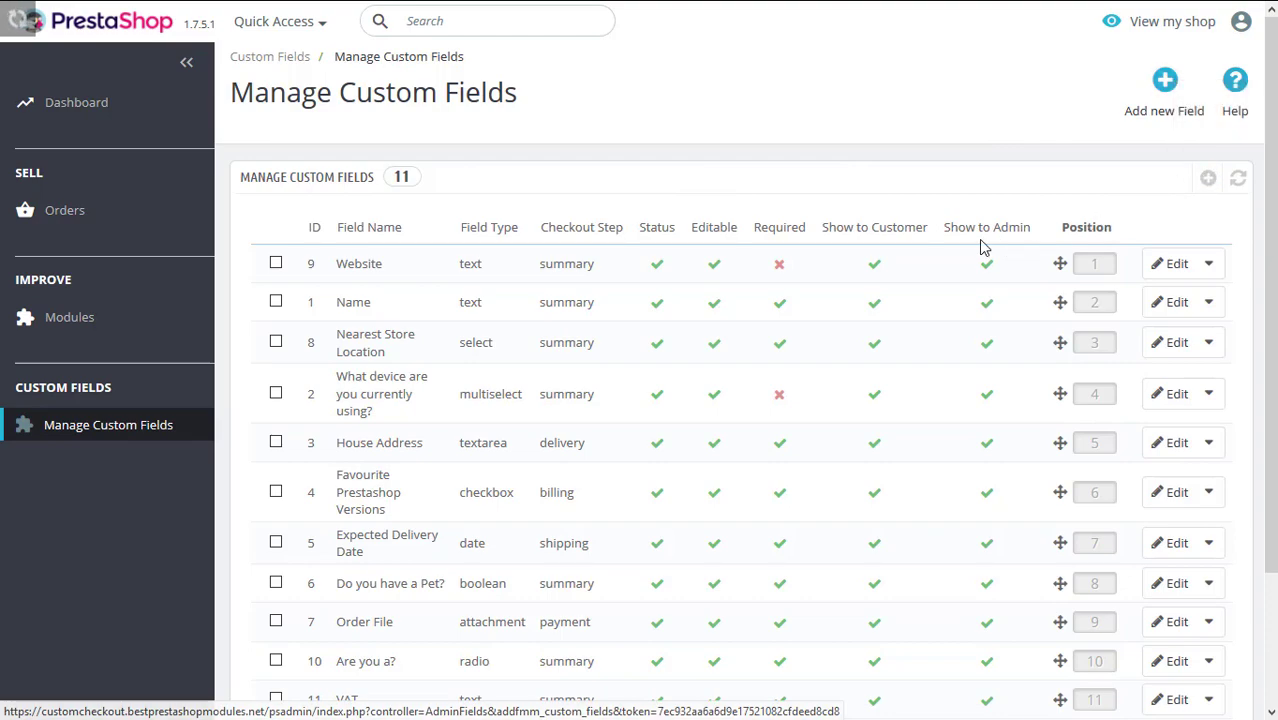
{"action": "left_click_drag", "start_coordinate": [1060, 263], "coordinate": [1052, 303]}
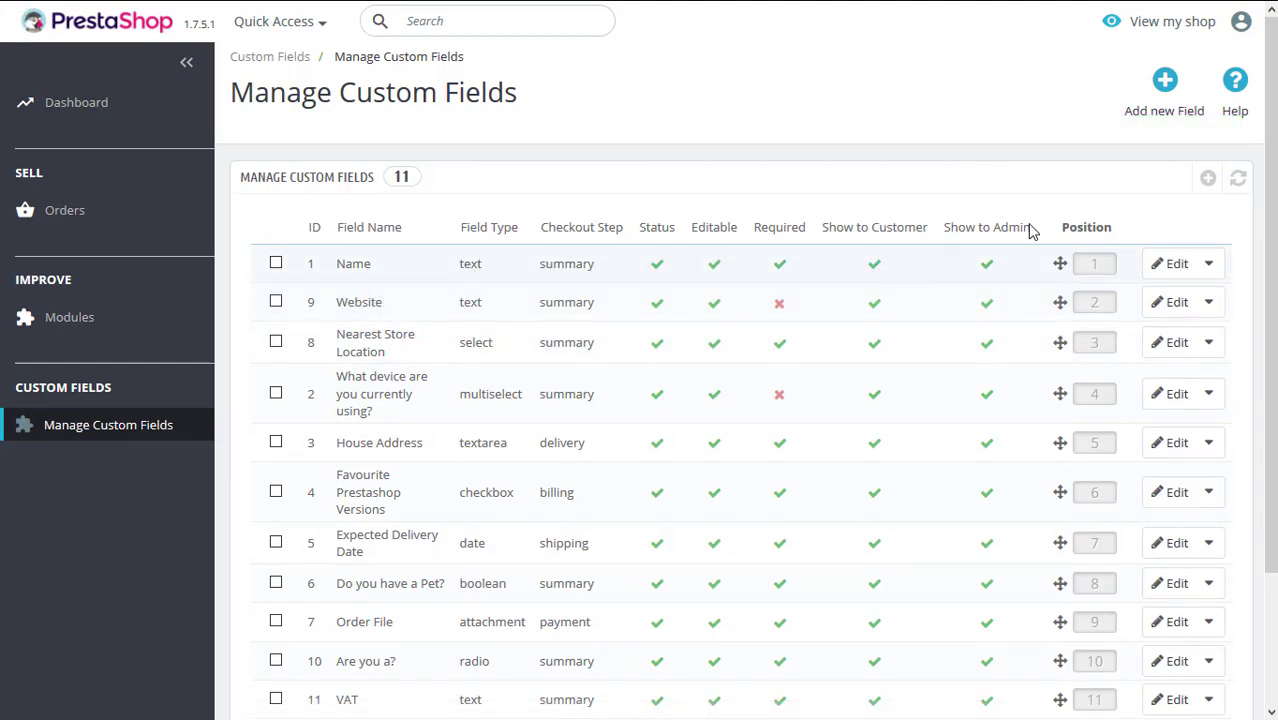
{"action": "scroll", "coordinate": [1100, 222], "scroll_direction": "down", "scroll_amount": 2}
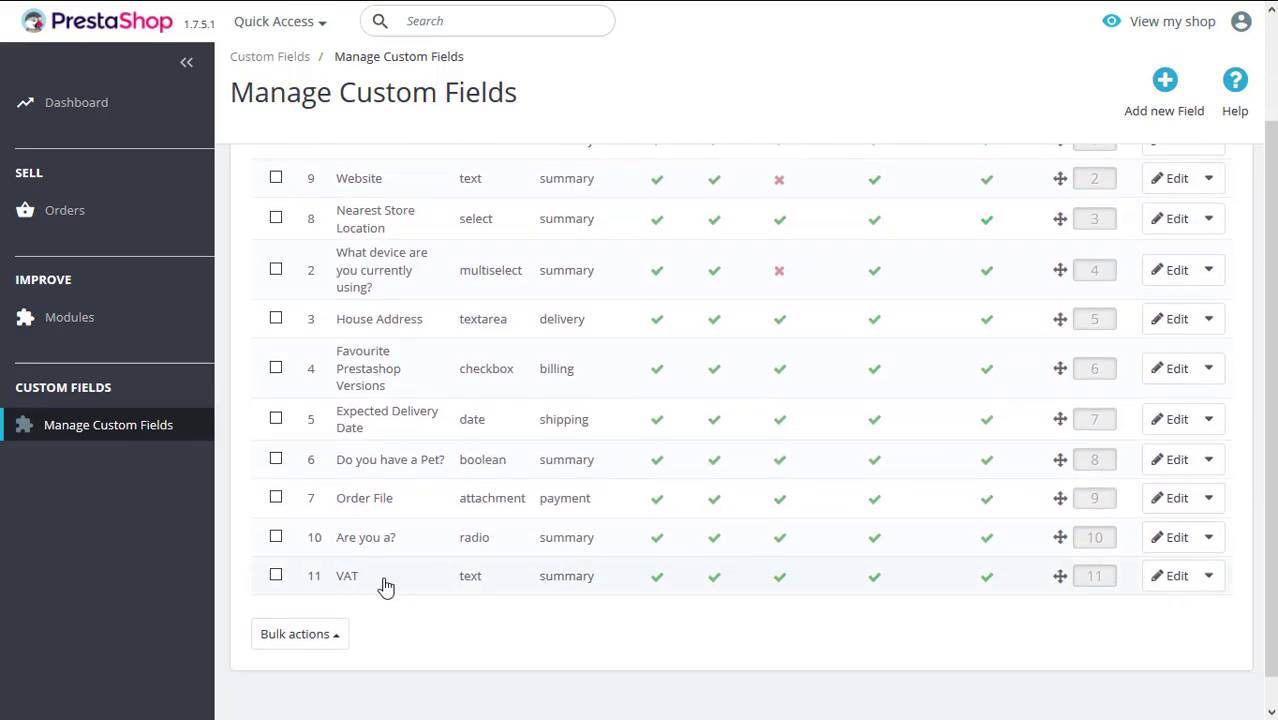
{"action": "left_click", "coordinate": [1172, 580]}
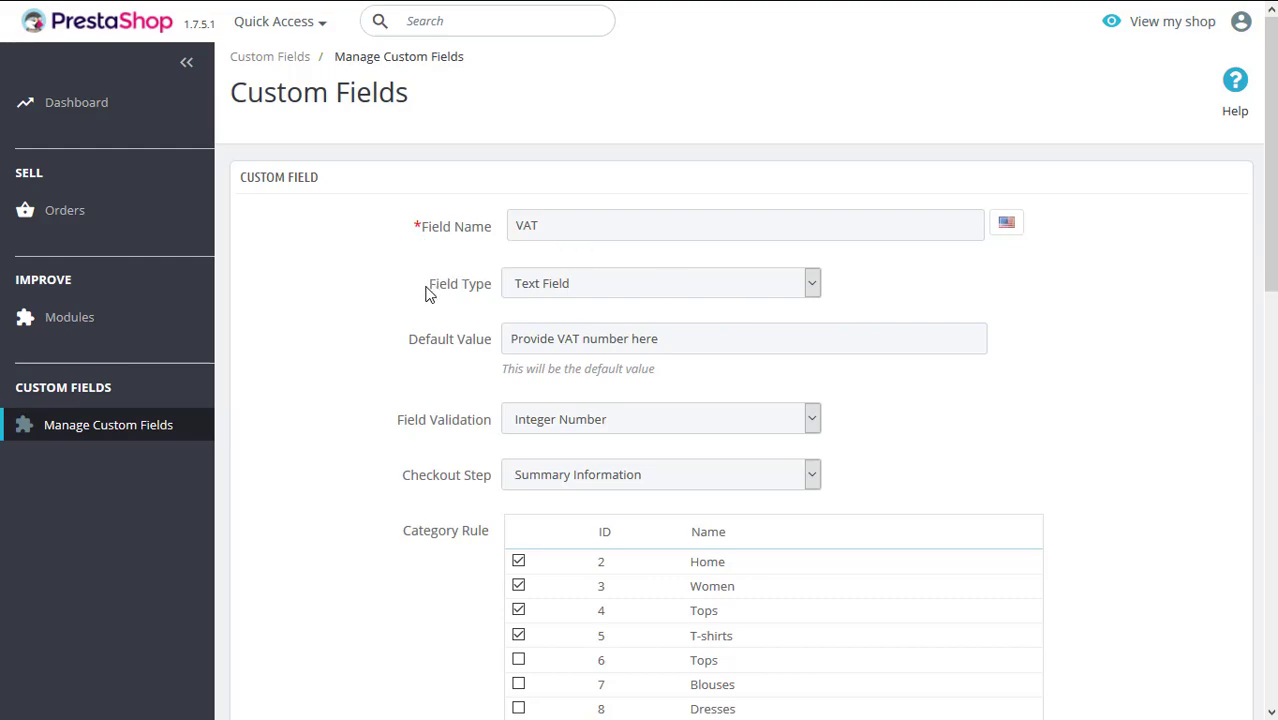
{"action": "left_click", "coordinate": [811, 285]}
{"action": "left_click", "coordinate": [775, 302]}
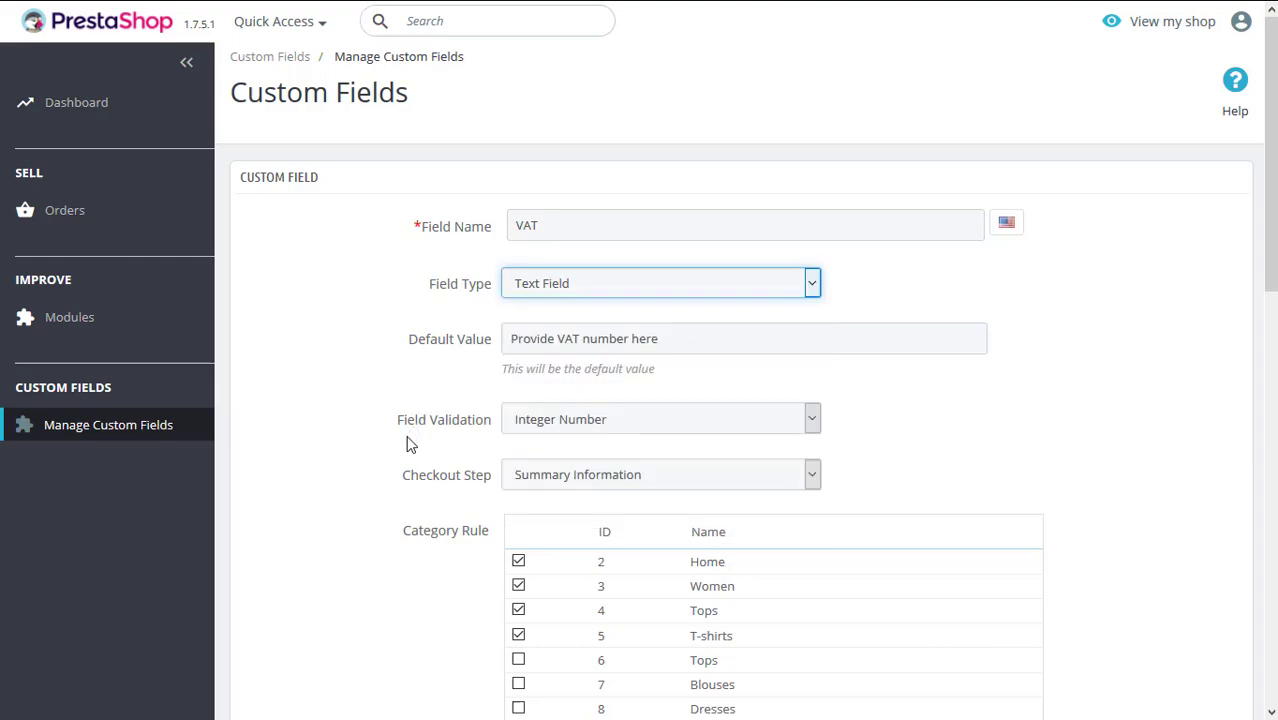
{"action": "left_click", "coordinate": [799, 421]}
{"action": "left_click", "coordinate": [805, 419]}
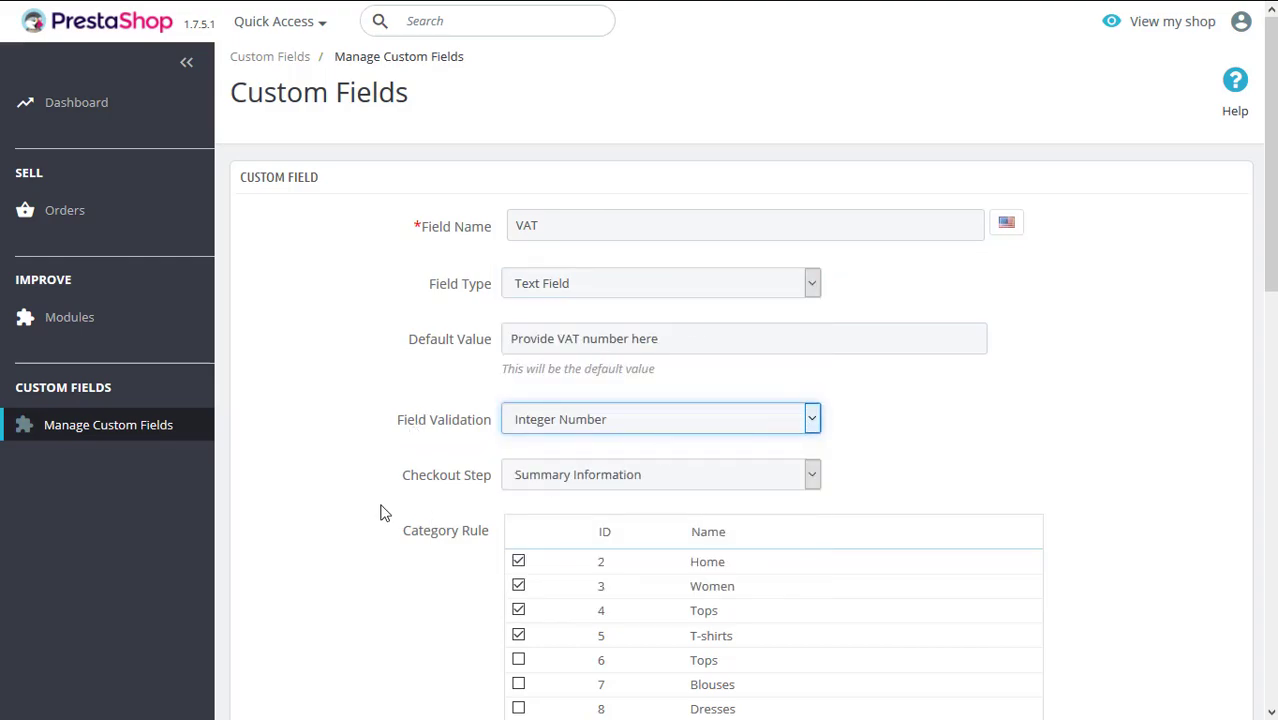
{"action": "left_click", "coordinate": [787, 480]}
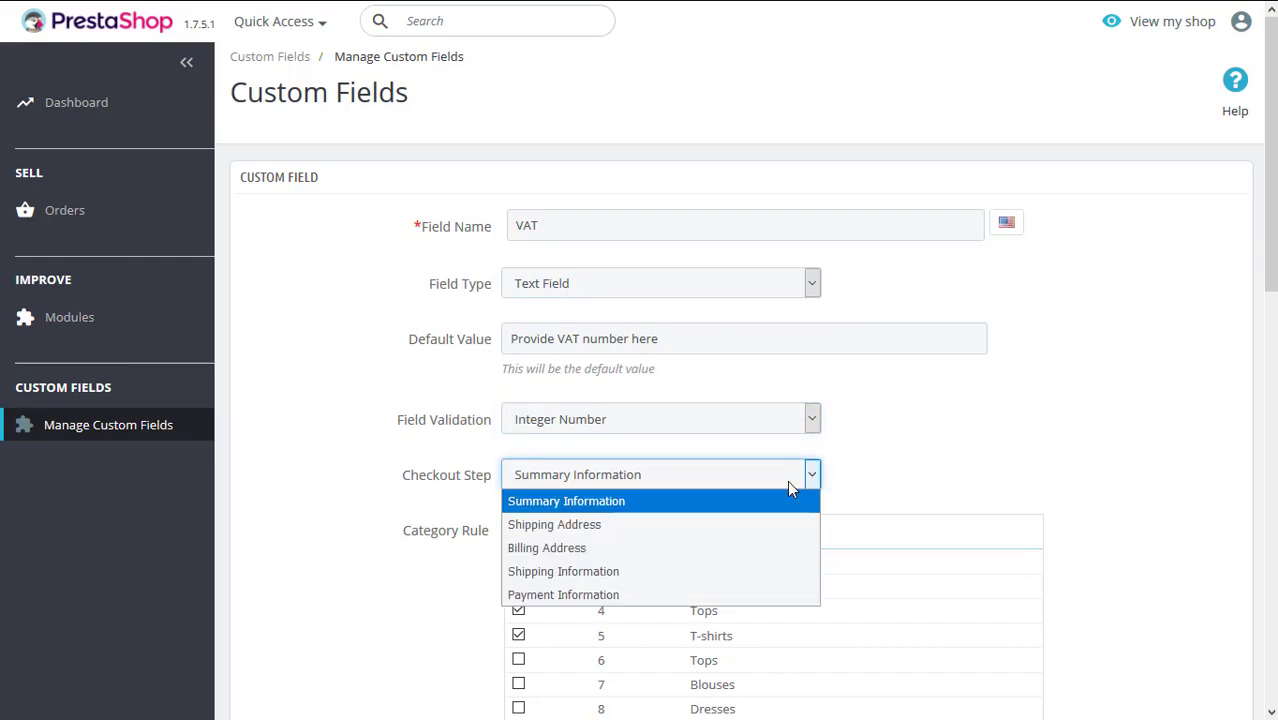
{"action": "left_click", "coordinate": [790, 499]}
{"action": "scroll", "coordinate": [1250, 257], "scroll_direction": "down", "scroll_amount": 1}
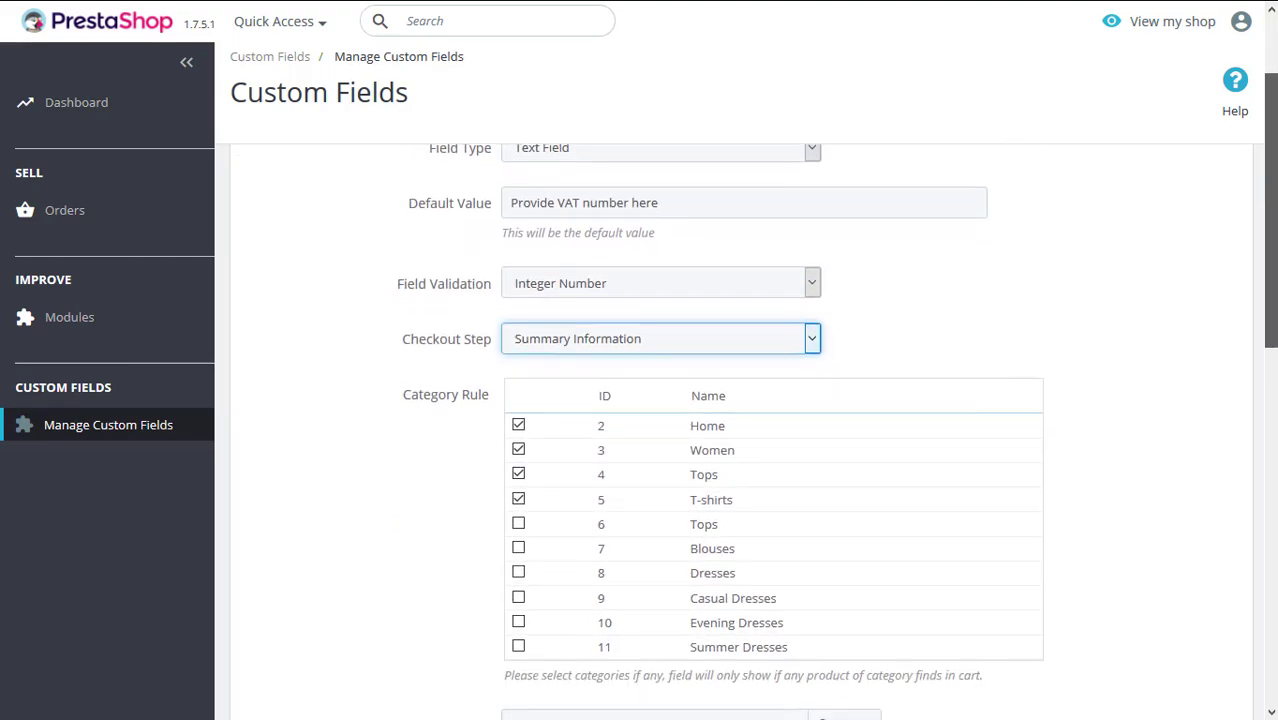
{"action": "left_click", "coordinate": [518, 424]}
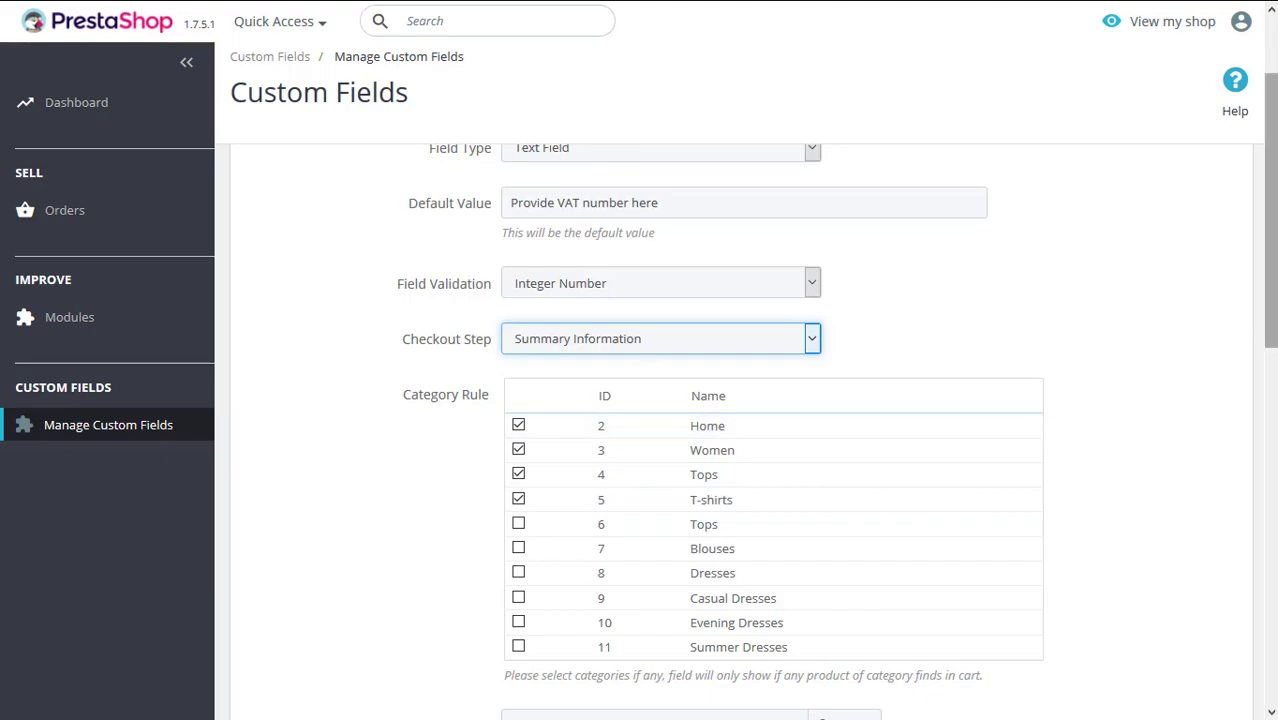
{"action": "left_click_drag", "start_coordinate": [1272, 252], "coordinate": [1231, 343]}
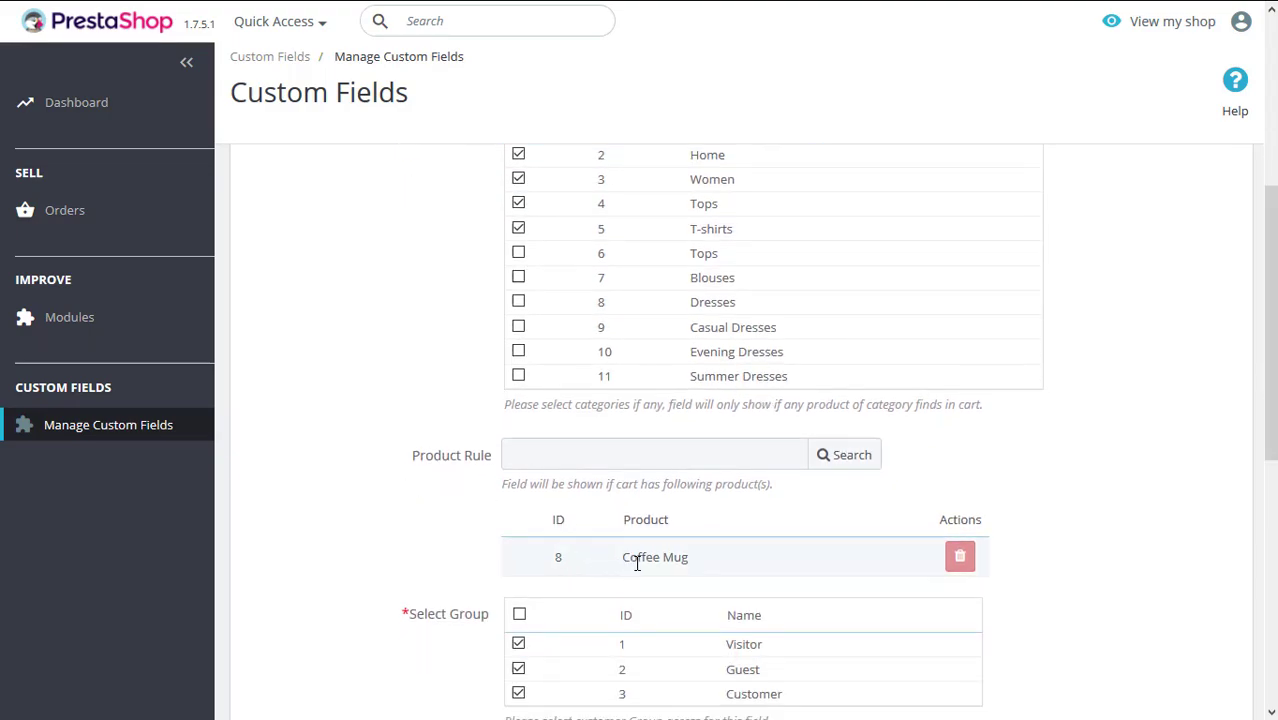
{"action": "scroll", "coordinate": [776, 568], "scroll_direction": "down", "scroll_amount": 2}
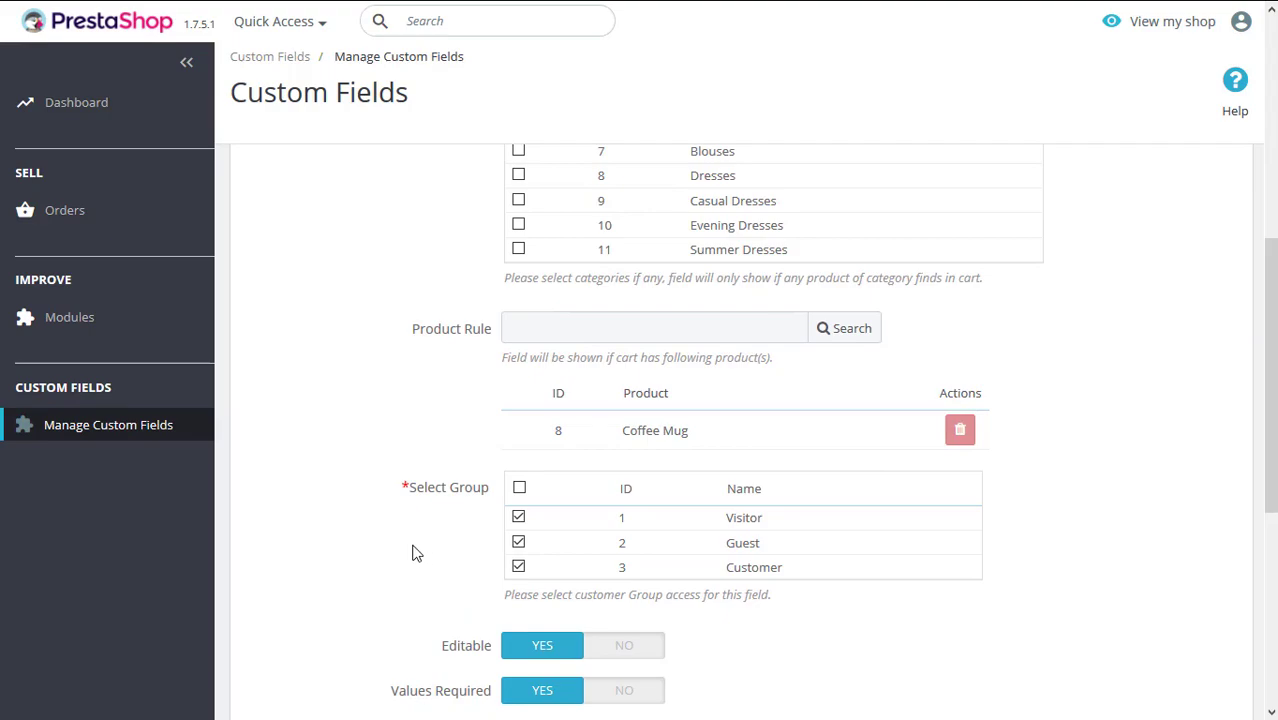
Turn Dependant Field back on and set its dependant value to Business (VAT required).
{"action": "left_click_drag", "start_coordinate": [1270, 420], "coordinate": [1270, 555]}
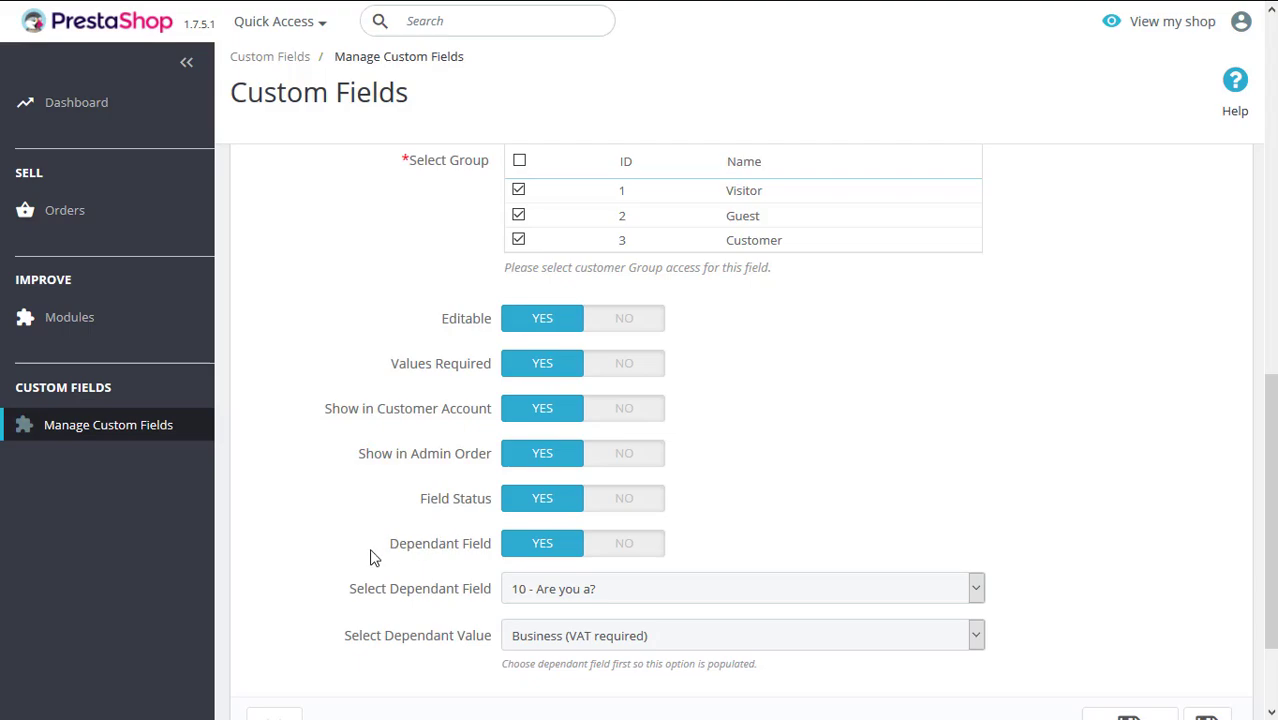
{"action": "left_click", "coordinate": [624, 550]}
{"action": "left_click", "coordinate": [542, 560]}
{"action": "scroll", "coordinate": [1270, 540], "scroll_direction": "down", "scroll_amount": 1}
{"action": "scroll", "coordinate": [1130, 442], "scroll_direction": "down", "scroll_amount": 1}
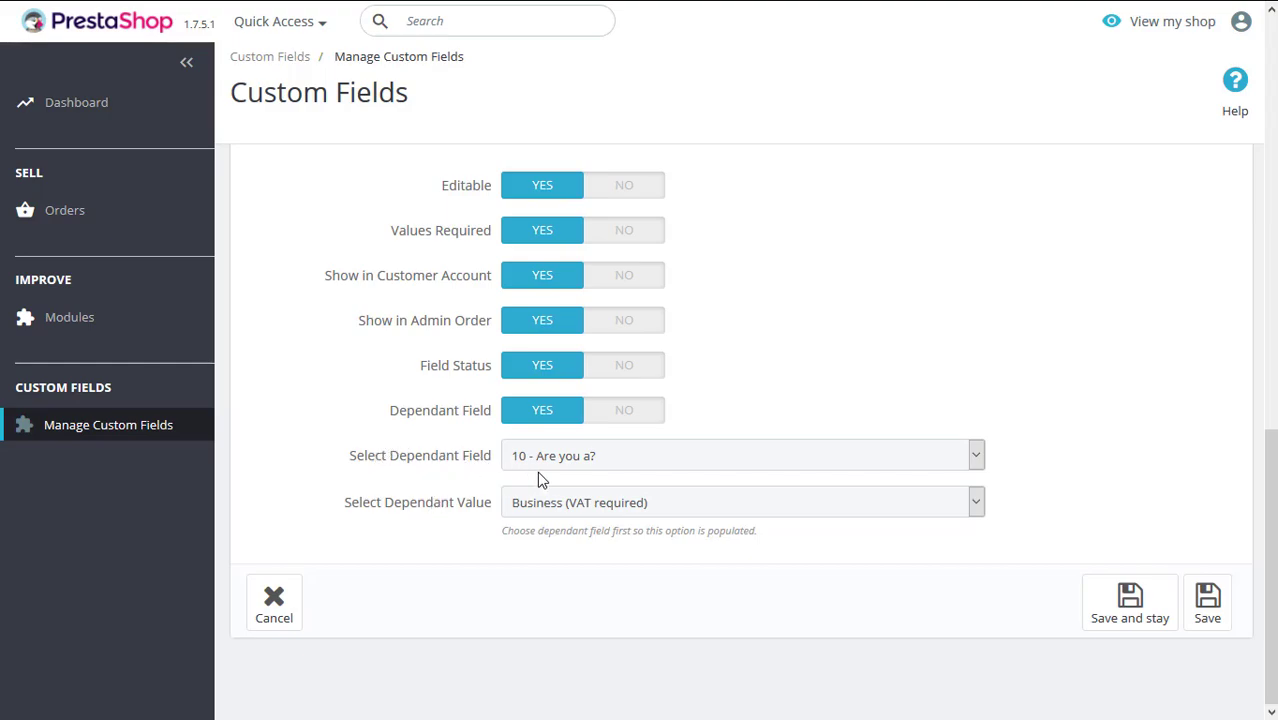
{"action": "left_click", "coordinate": [571, 513]}
{"action": "left_click", "coordinate": [571, 557]}
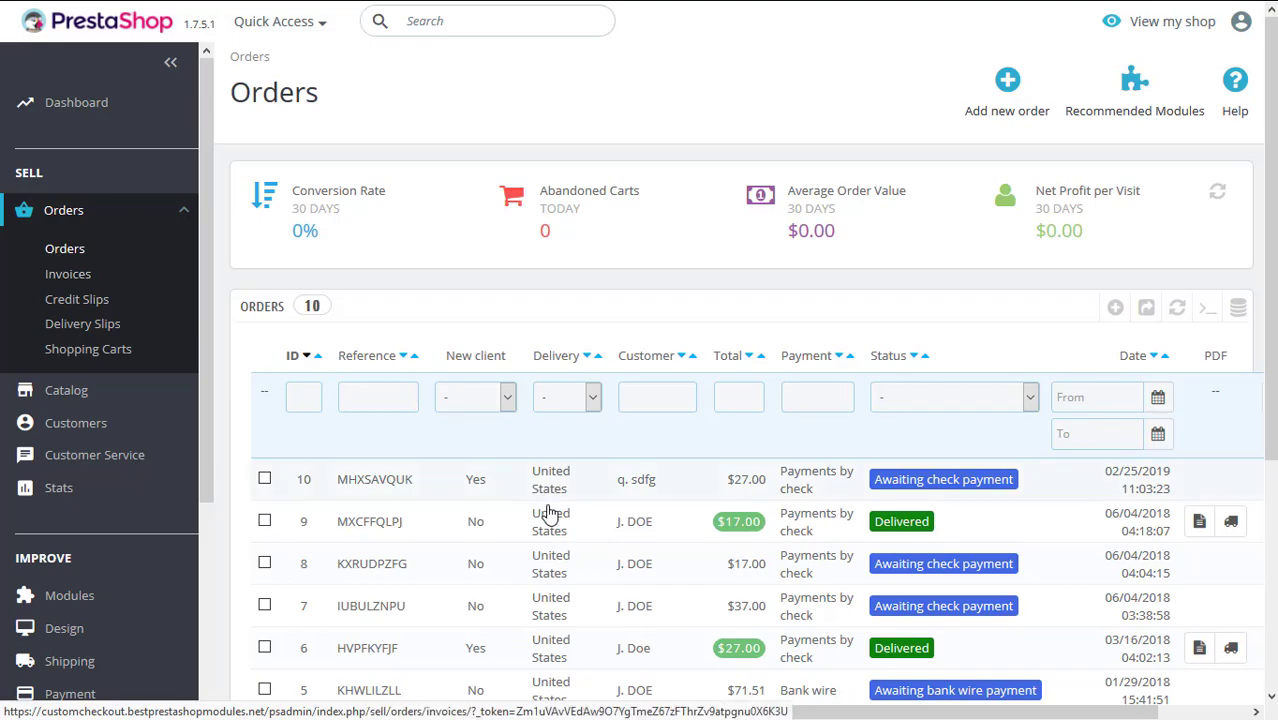
Open the top order in the Orders list and scroll through its details.
{"action": "left_click", "coordinate": [670, 492]}
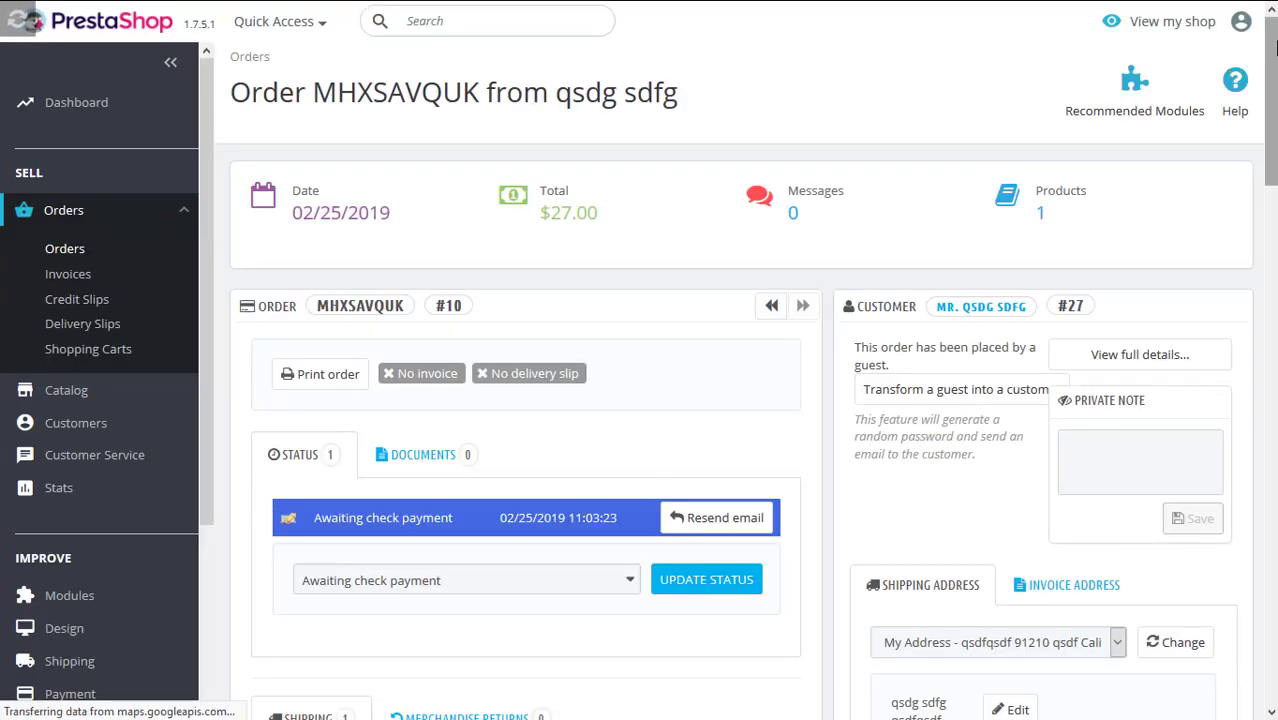
{"action": "left_click_drag", "start_coordinate": [1272, 65], "coordinate": [1272, 377]}
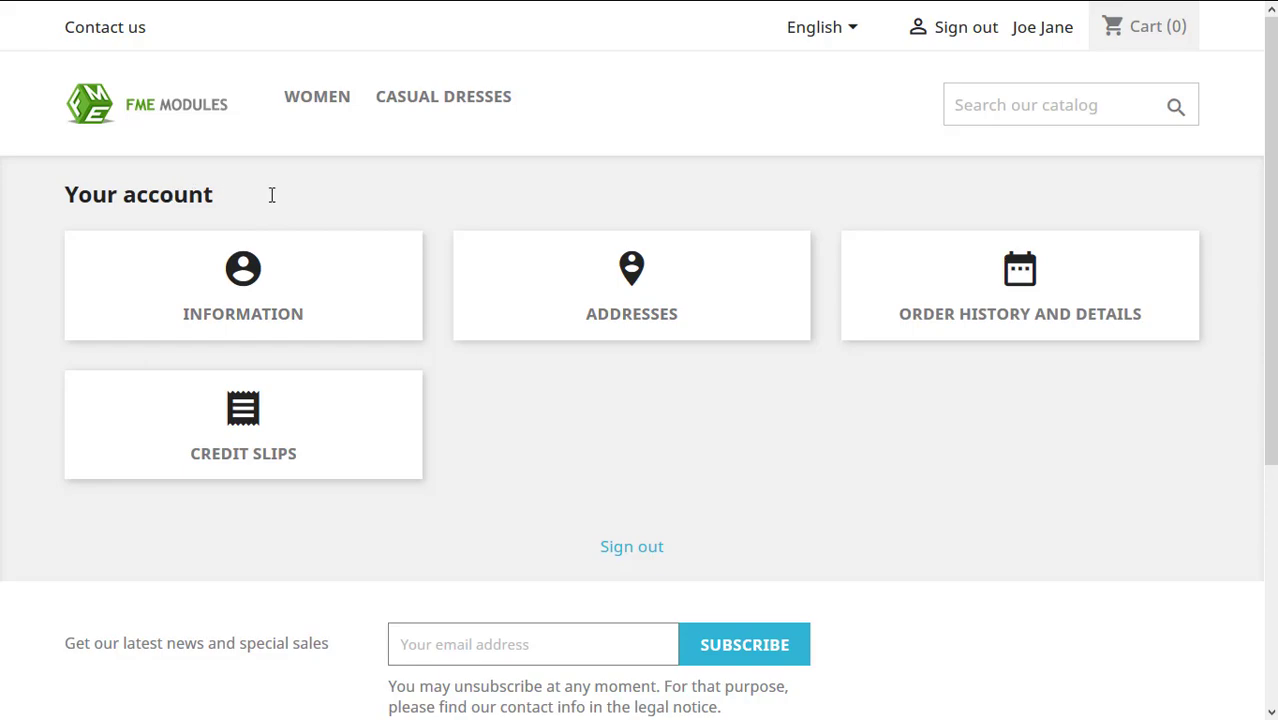
Go to Order History and open the past order's details.
{"action": "left_click", "coordinate": [977, 290]}
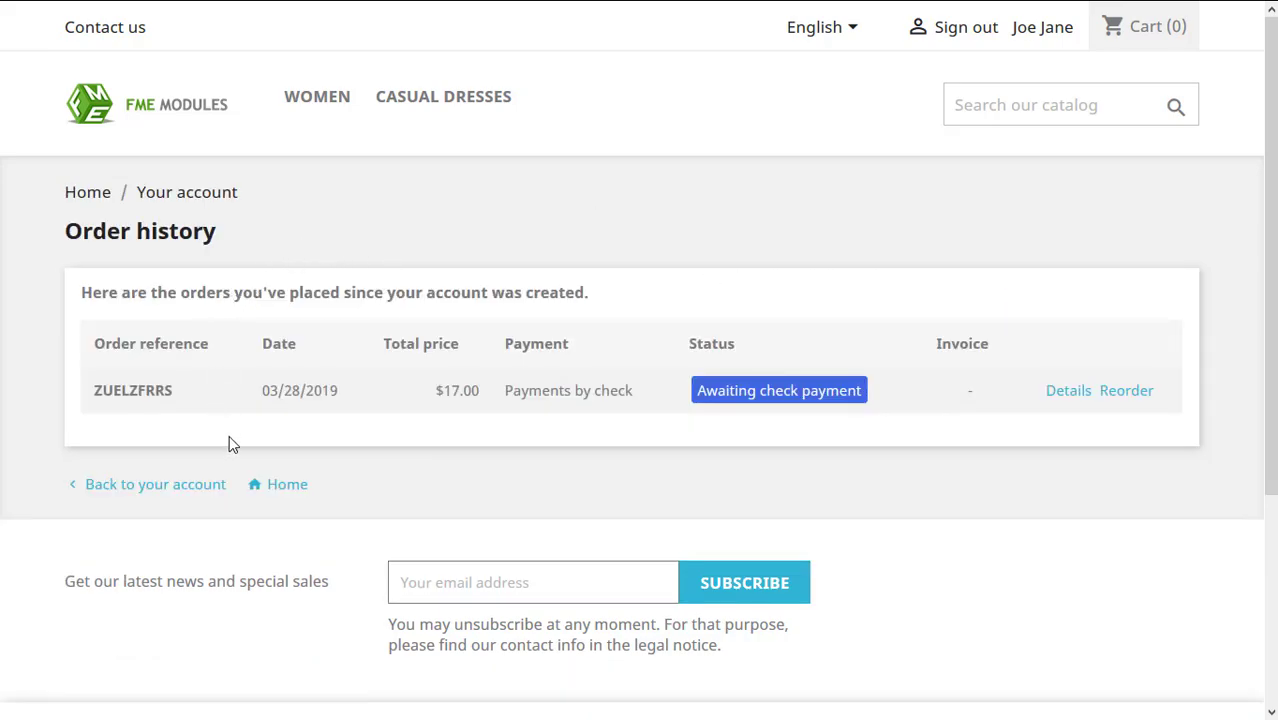
{"action": "left_click", "coordinate": [1066, 392]}
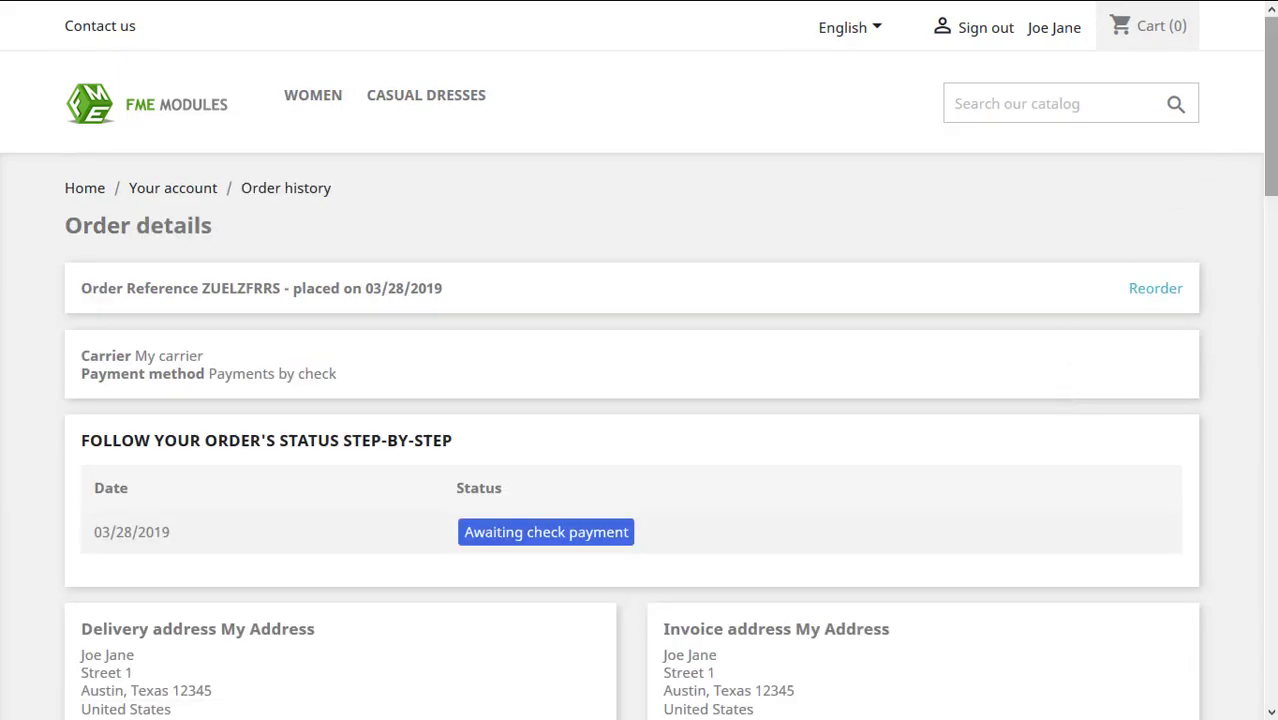
{"action": "scroll", "coordinate": [852, 222], "scroll_direction": "down", "scroll_amount": 7}
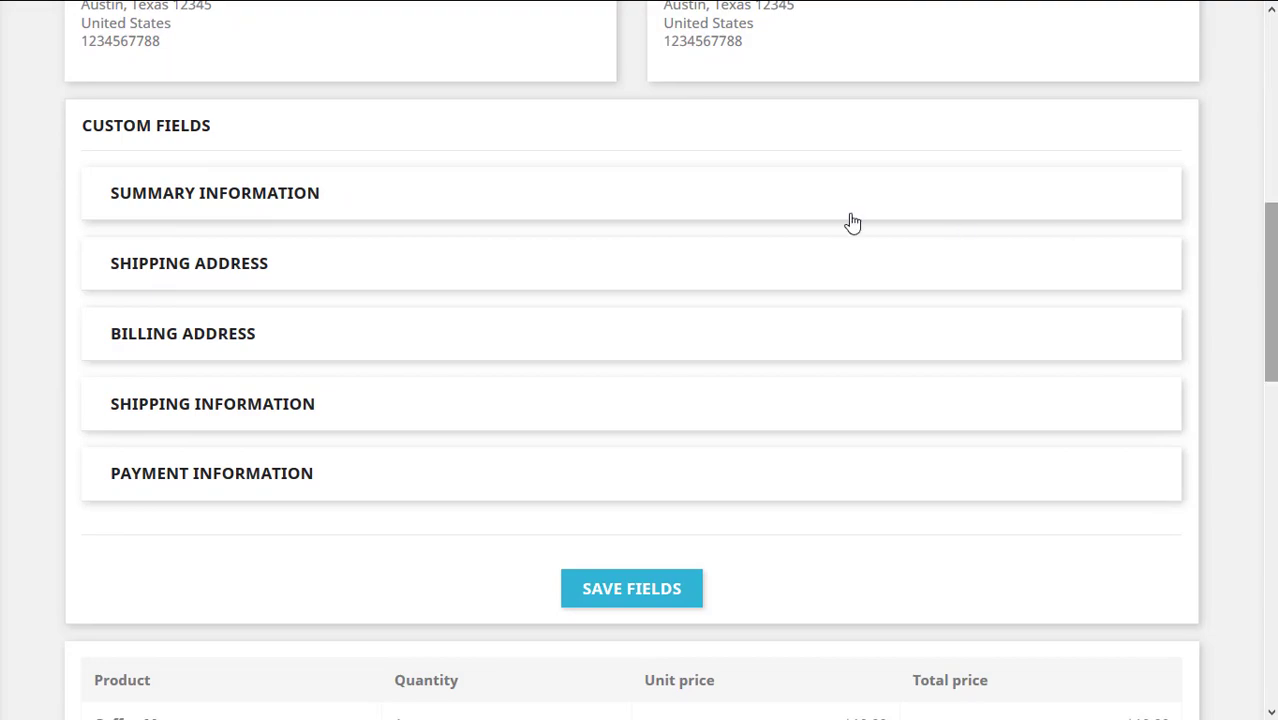
Expand the Summary Information, Shipping Address and Billing Address custom fields.
{"action": "left_click", "coordinate": [422, 185]}
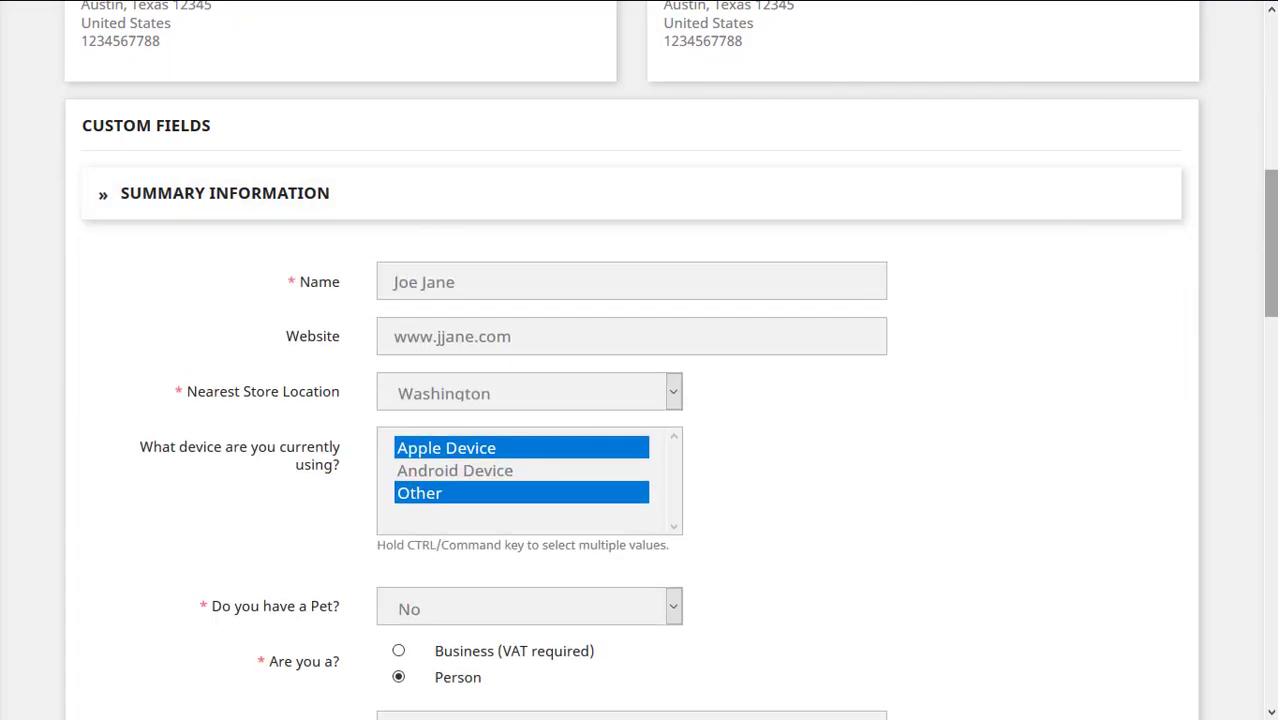
{"action": "scroll", "coordinate": [639, 360], "scroll_direction": "down", "scroll_amount": 4}
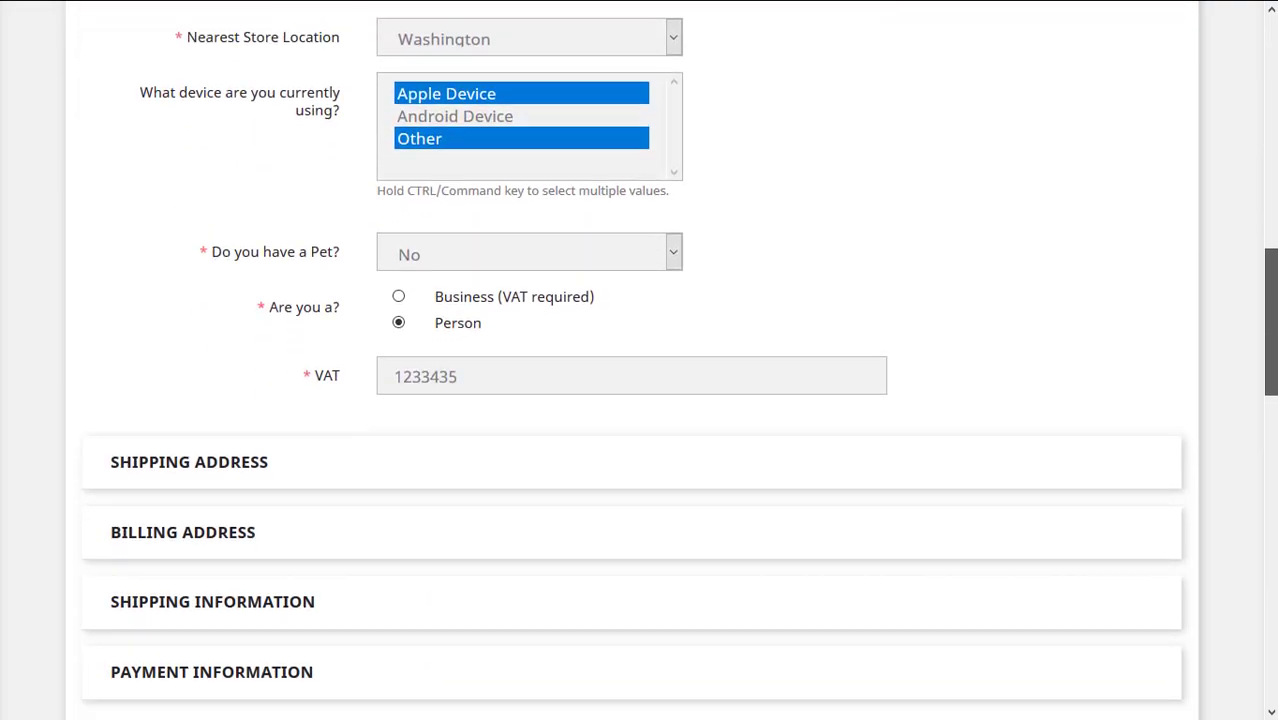
{"action": "scroll", "coordinate": [545, 323], "scroll_direction": "down", "scroll_amount": 1}
{"action": "left_click", "coordinate": [473, 350]}
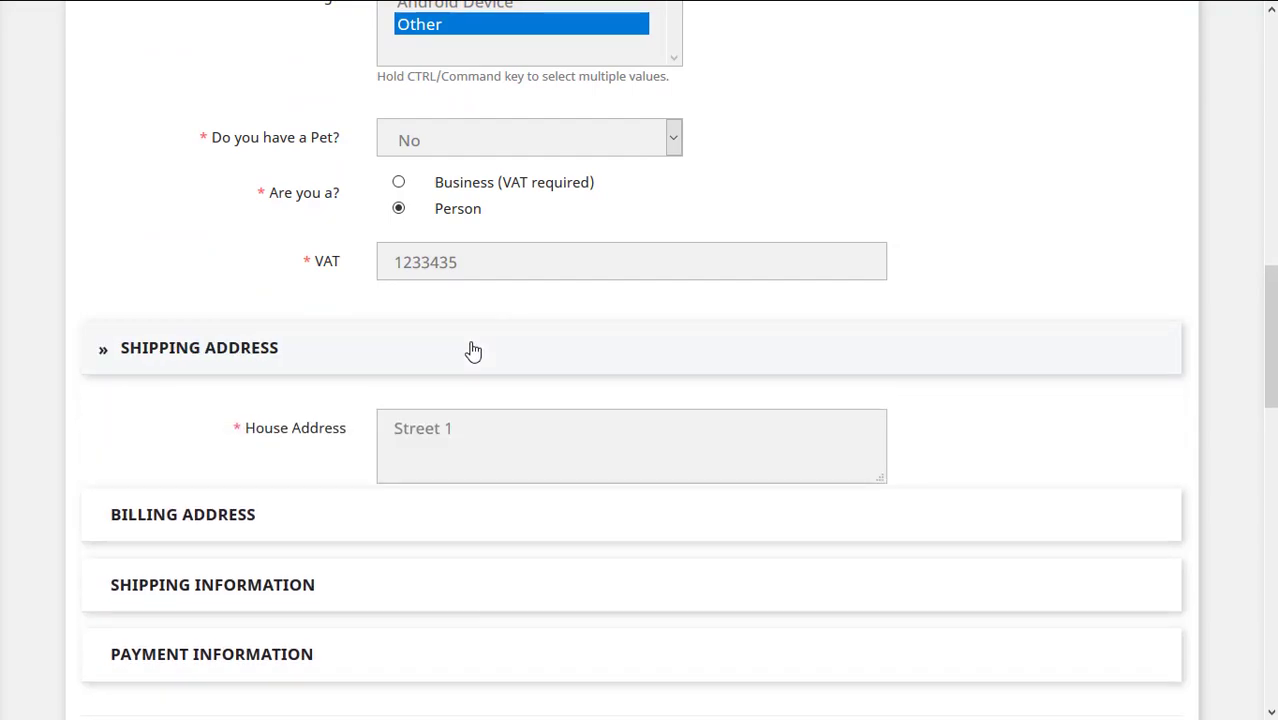
{"action": "scroll", "coordinate": [473, 350], "scroll_direction": "down", "scroll_amount": 2}
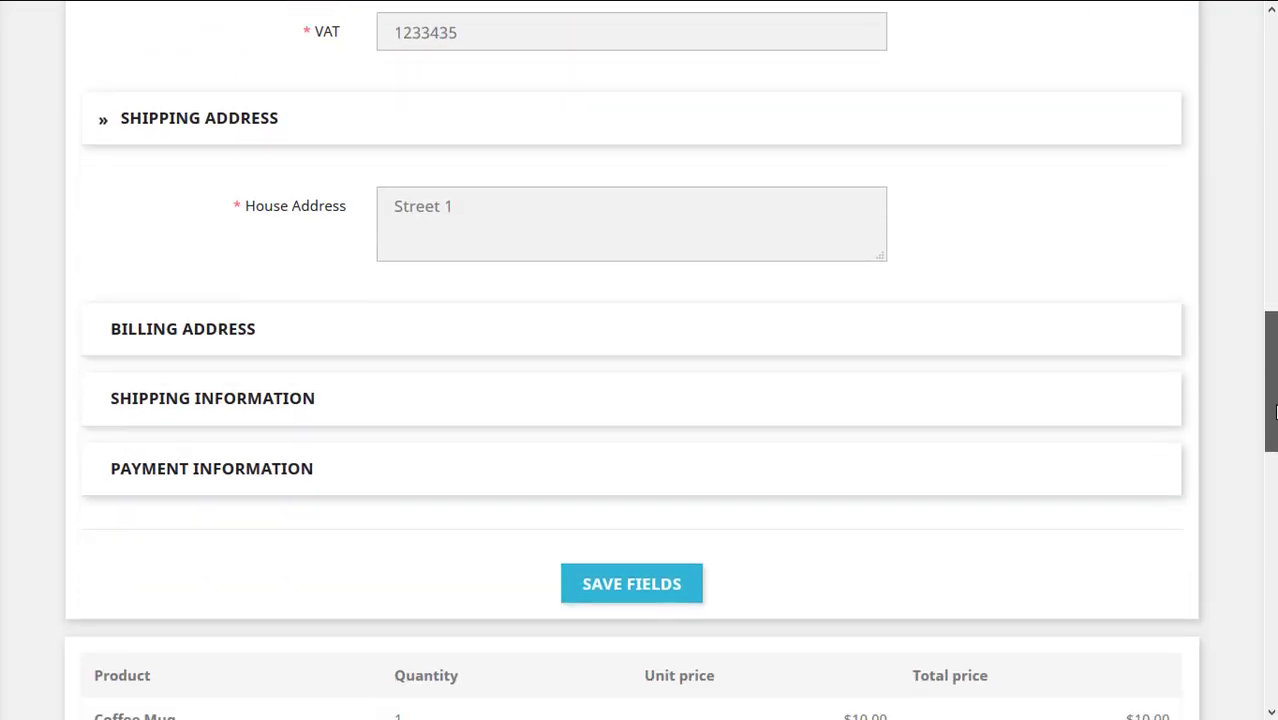
{"action": "left_click", "coordinate": [702, 350]}
{"action": "scroll", "coordinate": [690, 348], "scroll_direction": "down", "scroll_amount": 1}
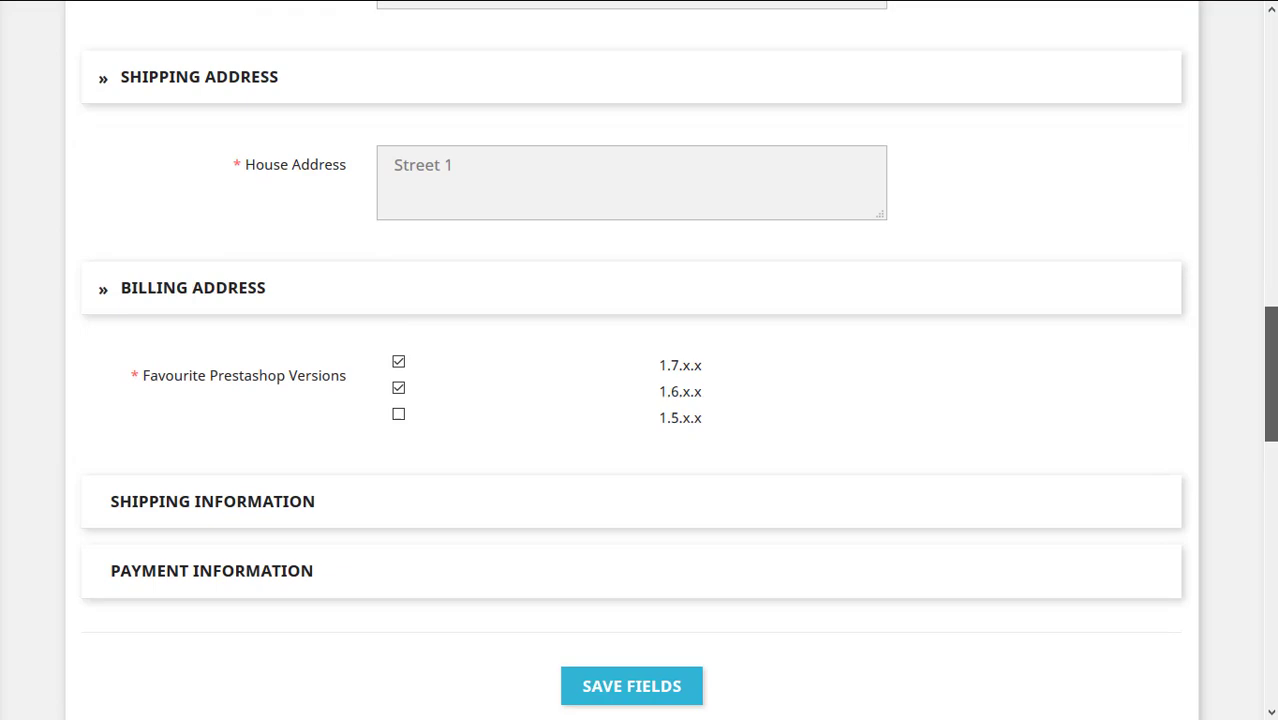
{"action": "scroll", "coordinate": [901, 374], "scroll_direction": "down", "scroll_amount": 3}
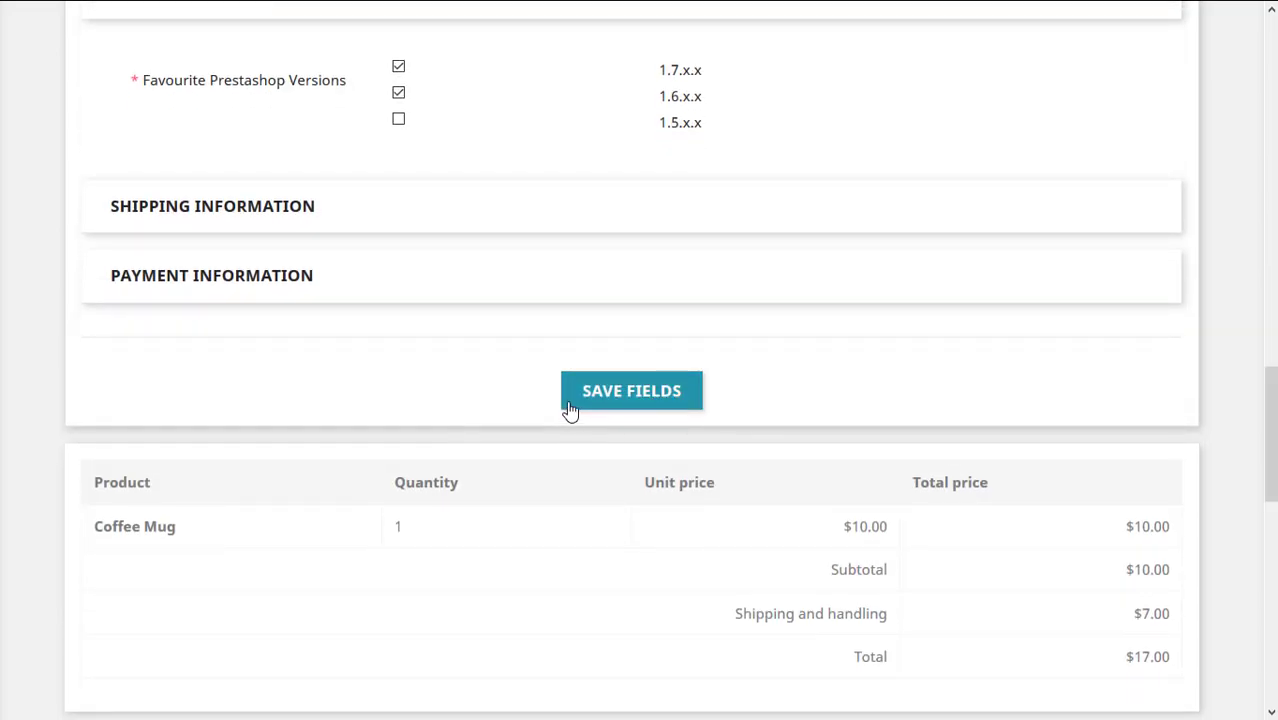